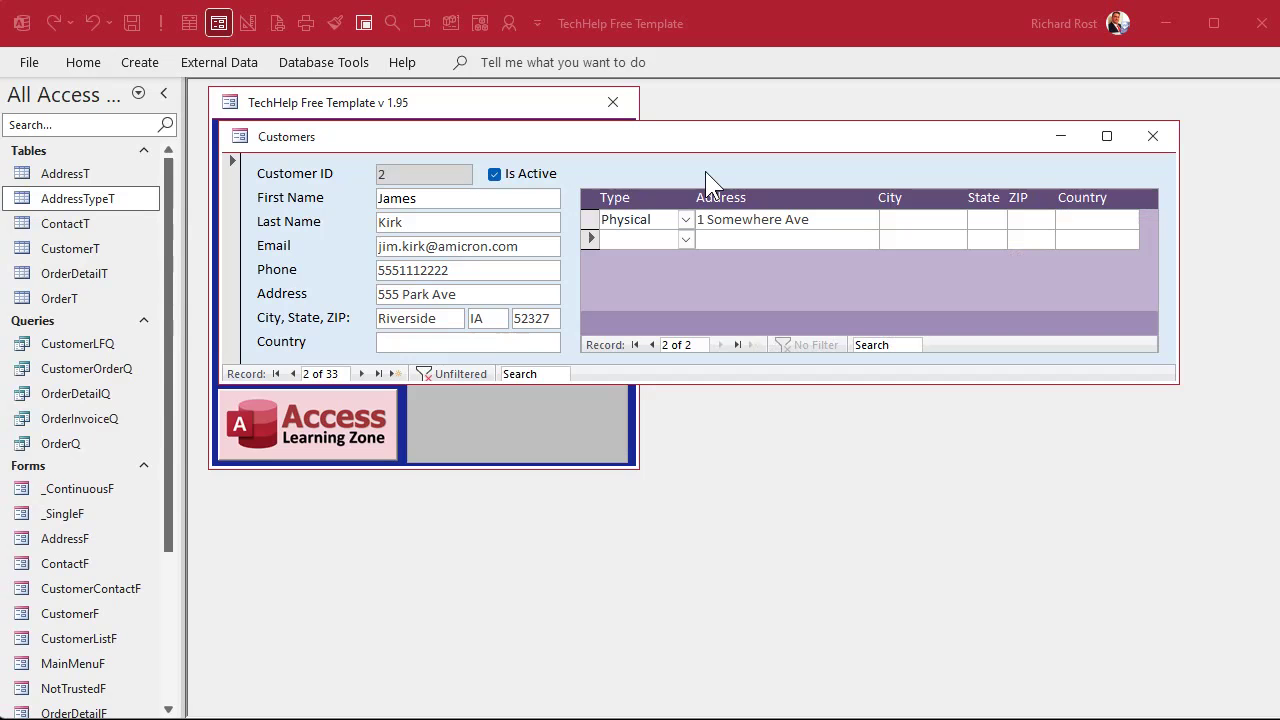
- Close the Customers form and examine the CustomerID column in the AddressT table's records
{"action": "left_click", "coordinate": [1153, 136]}
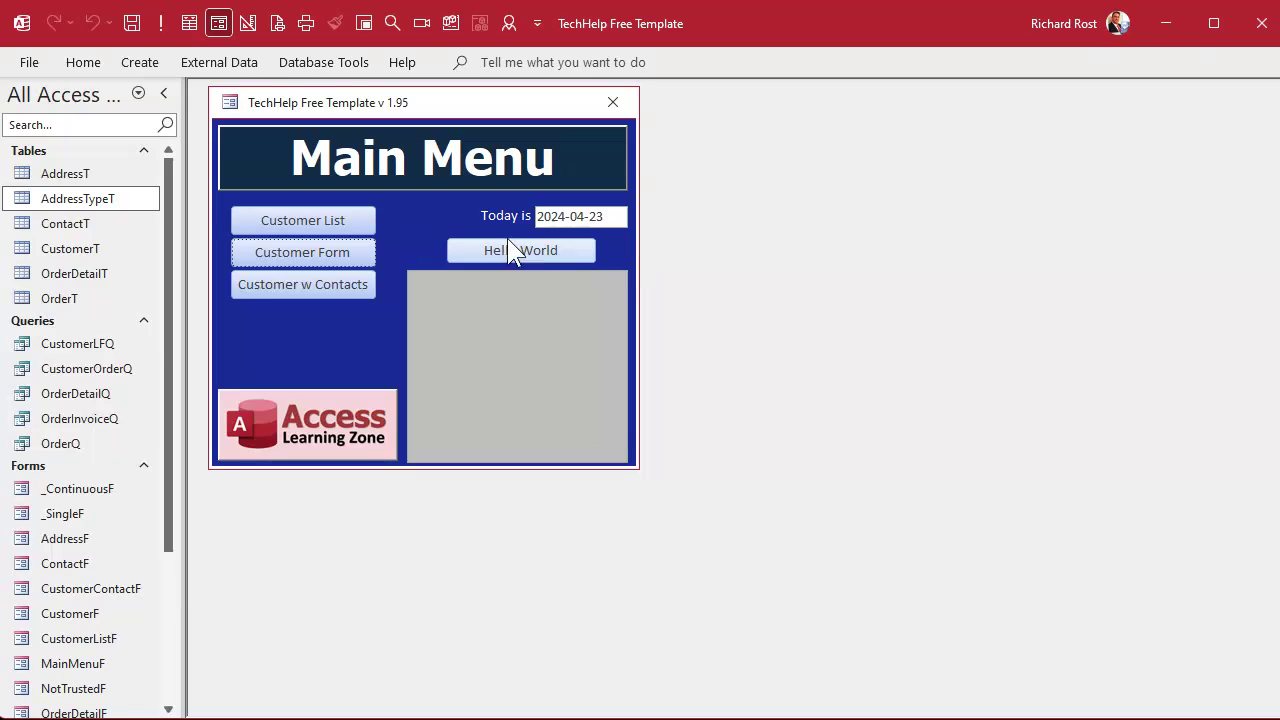
{"action": "double_click", "coordinate": [75, 175]}
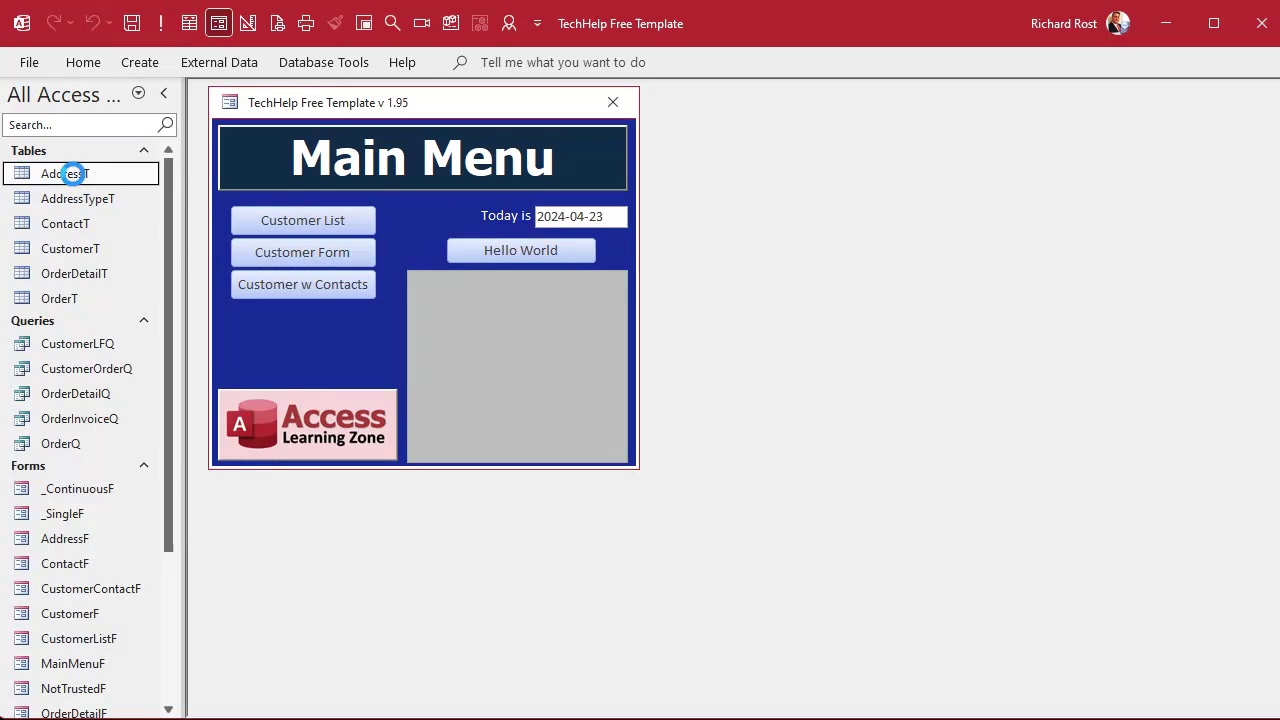
{"action": "left_click", "coordinate": [355, 162]}
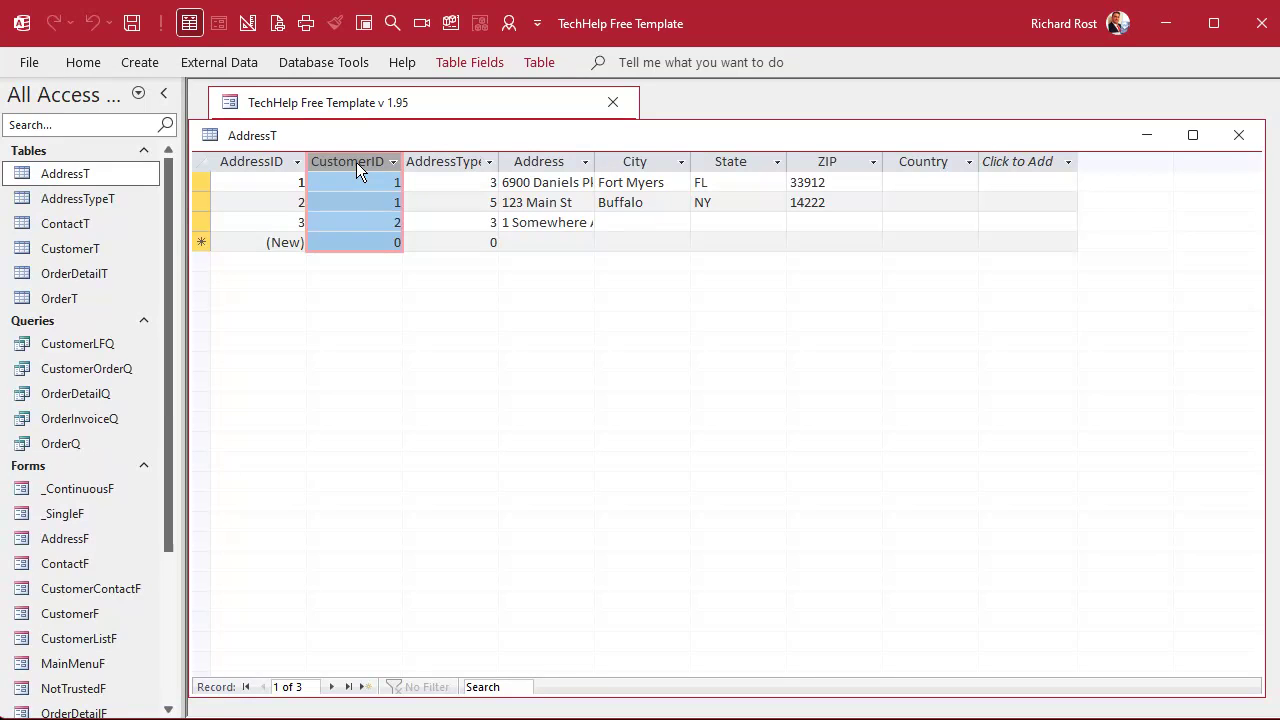
{"action": "left_click", "coordinate": [1238, 134]}
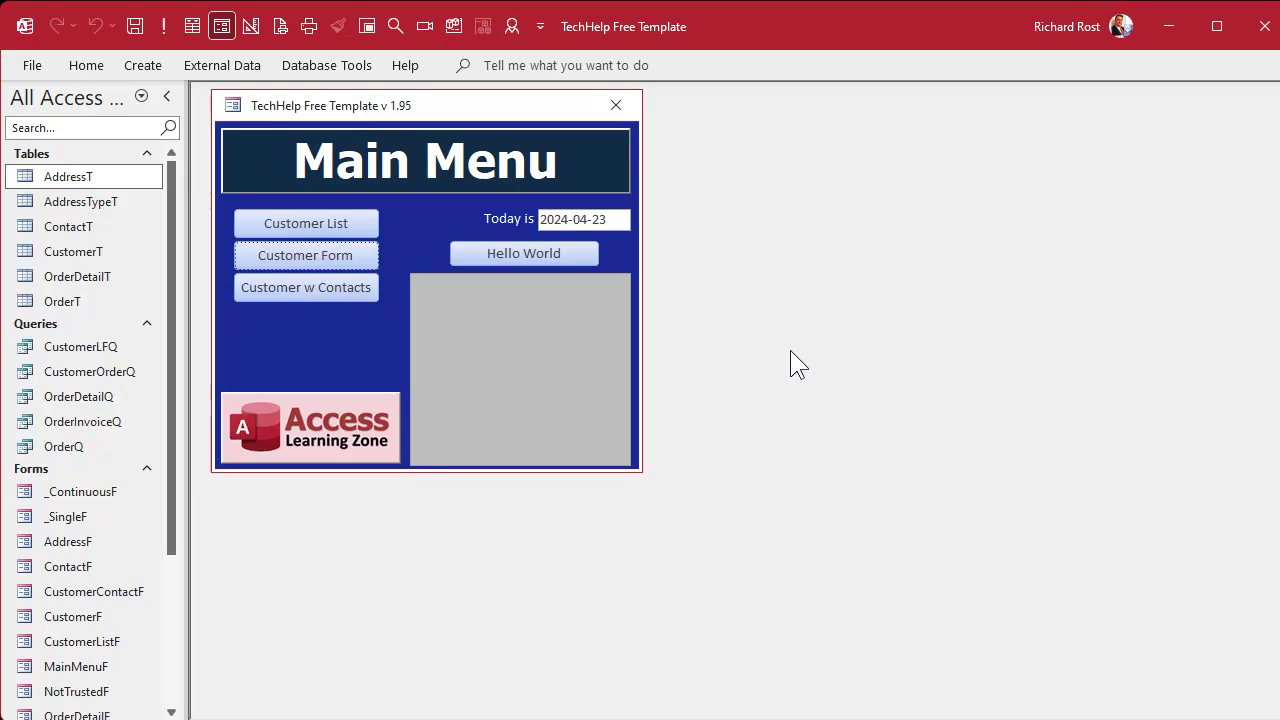
- Delete the CustomerID and AddressTypeID fields from the AddressT table design, including their indexes, and close the table with the changes saved
{"action": "right_click", "coordinate": [66, 190]}
{"action": "left_click", "coordinate": [128, 216]}
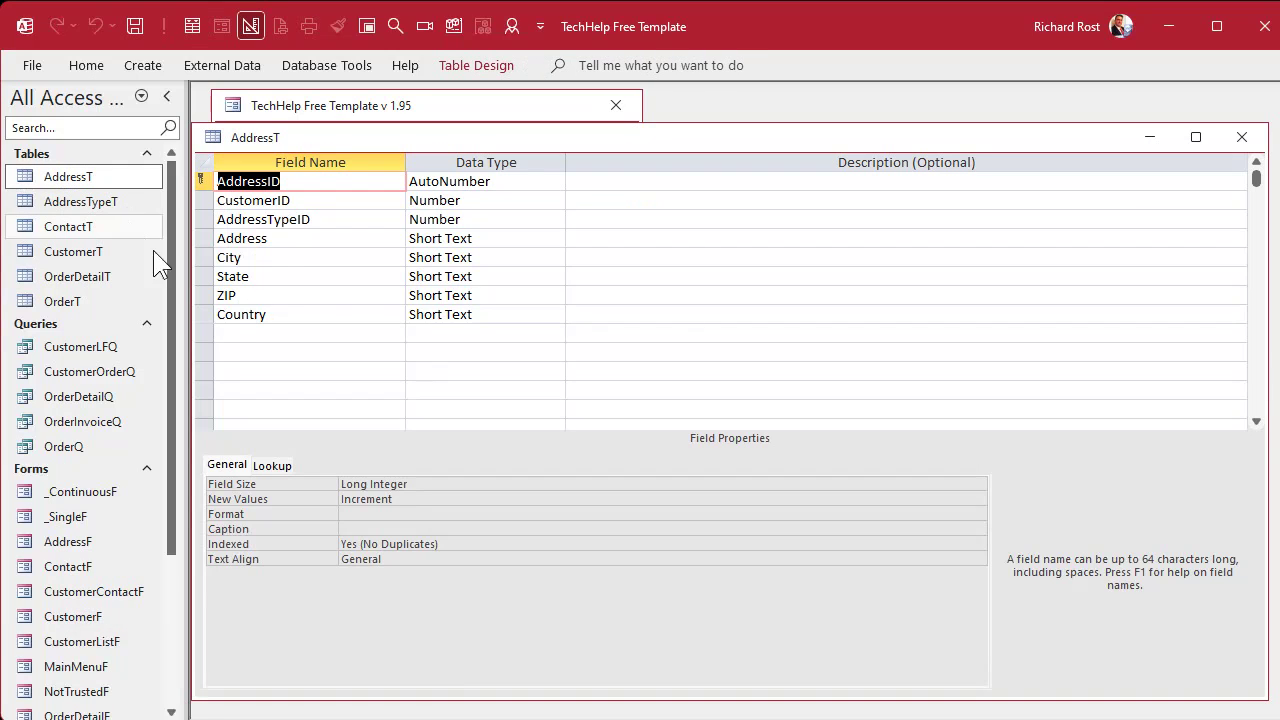
{"action": "left_click", "coordinate": [202, 201]}
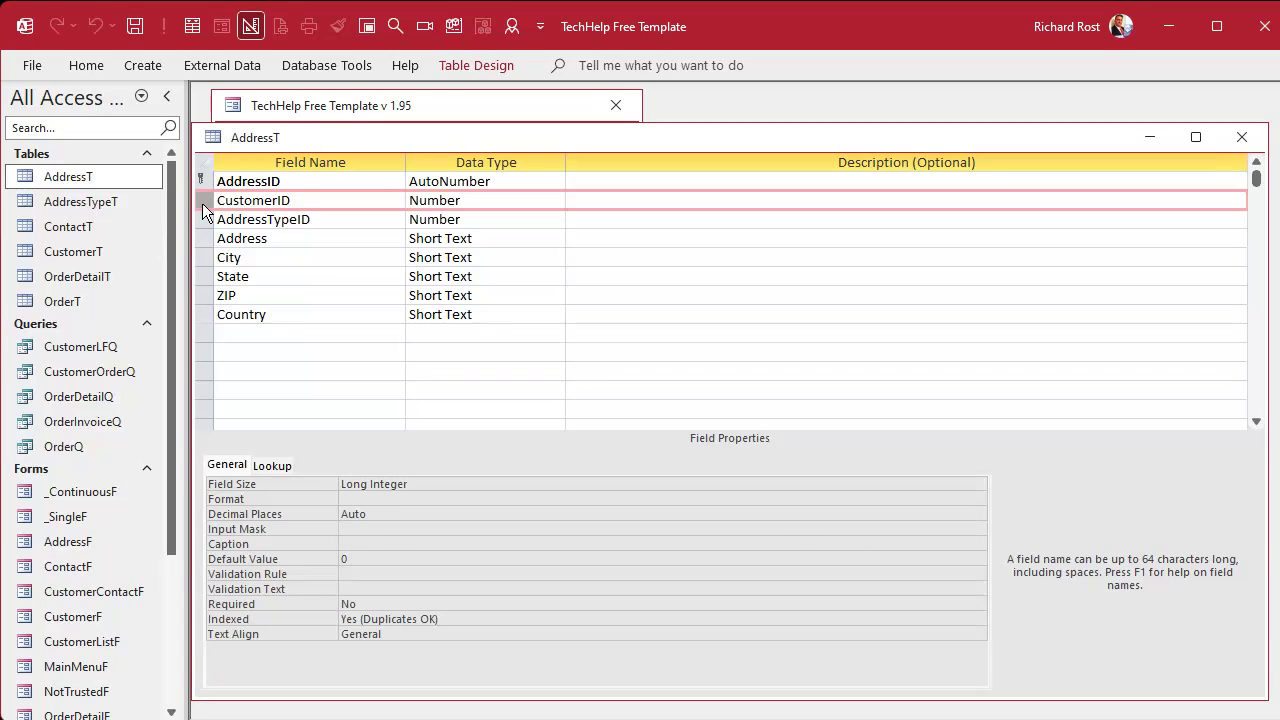
{"action": "left_click_drag", "start_coordinate": [202, 204], "coordinate": [203, 226]}
{"action": "left_click", "coordinate": [203, 222]}
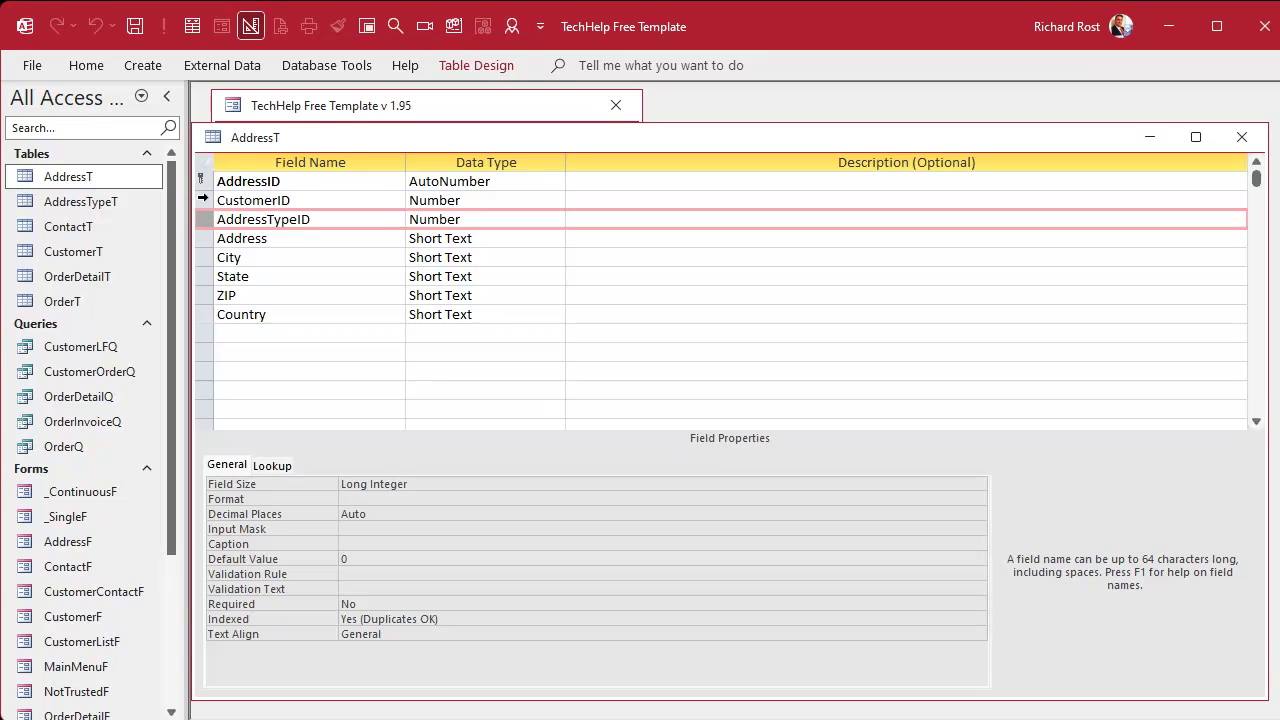
{"action": "left_click_drag", "start_coordinate": [203, 203], "coordinate": [204, 222]}
{"action": "key", "text": "Delete"}
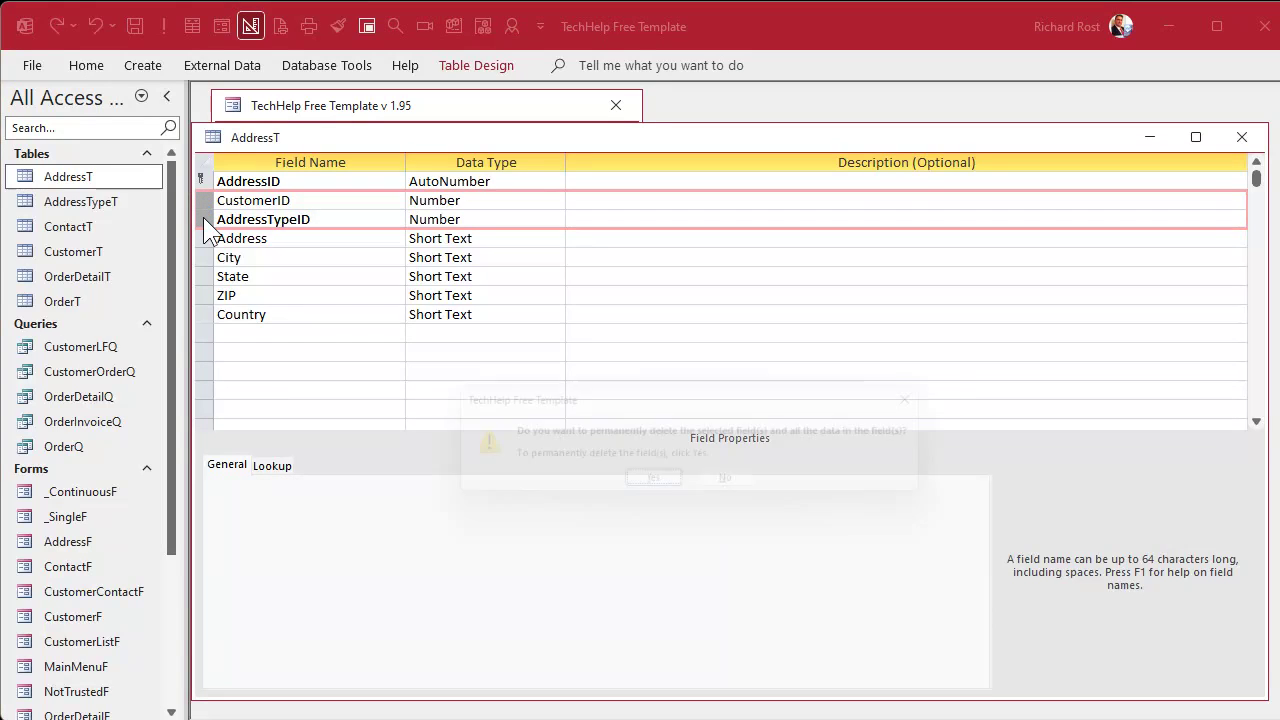
{"action": "key", "text": "Return"}
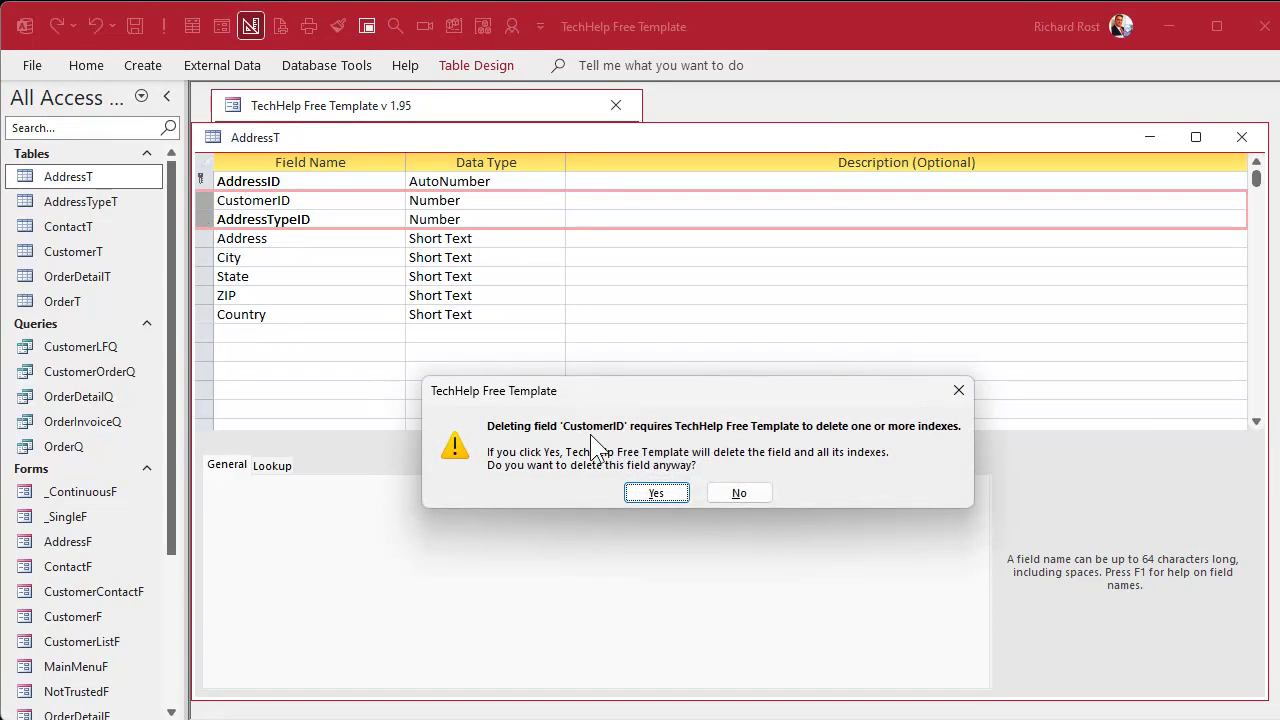
{"action": "left_click", "coordinate": [652, 492]}
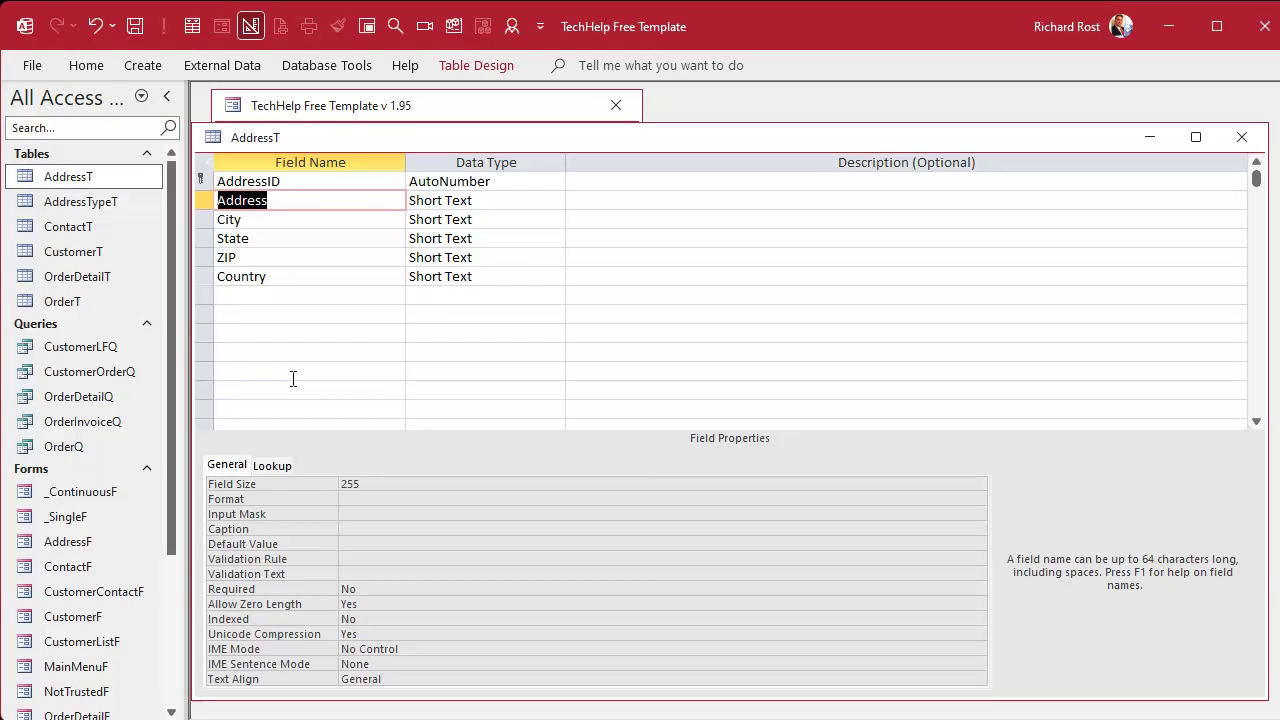
{"action": "left_click", "coordinate": [1242, 137]}
{"action": "left_click", "coordinate": [615, 481]}
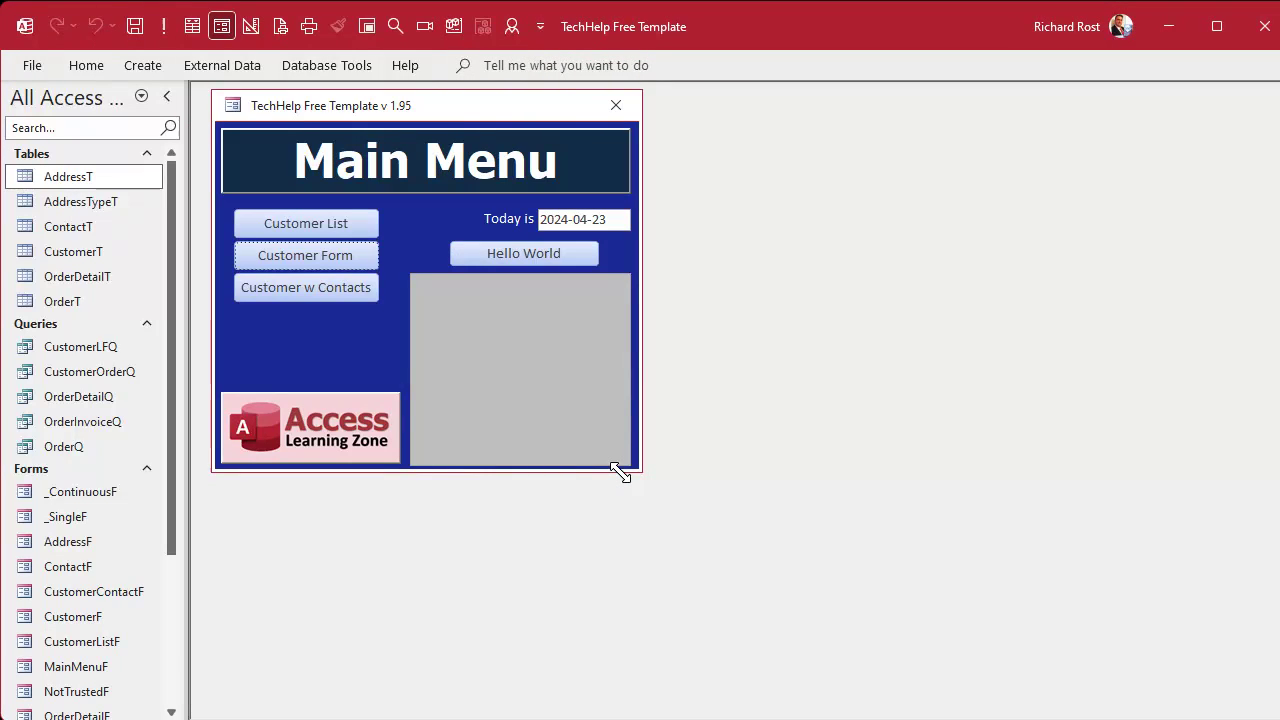
- Create a new table in design view with CustomerXAddressID as an AutoNumber field
{"action": "left_click", "coordinate": [143, 66]}
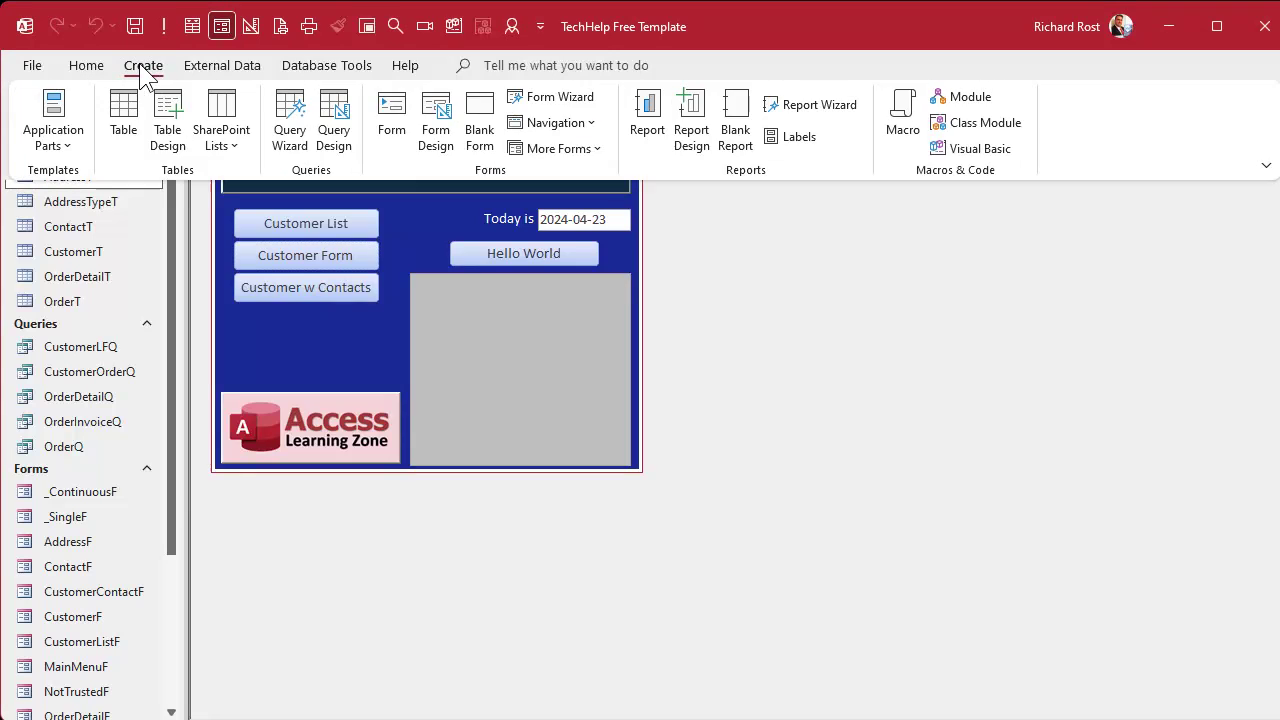
{"action": "double_click", "coordinate": [143, 66]}
{"action": "left_click", "coordinate": [167, 130]}
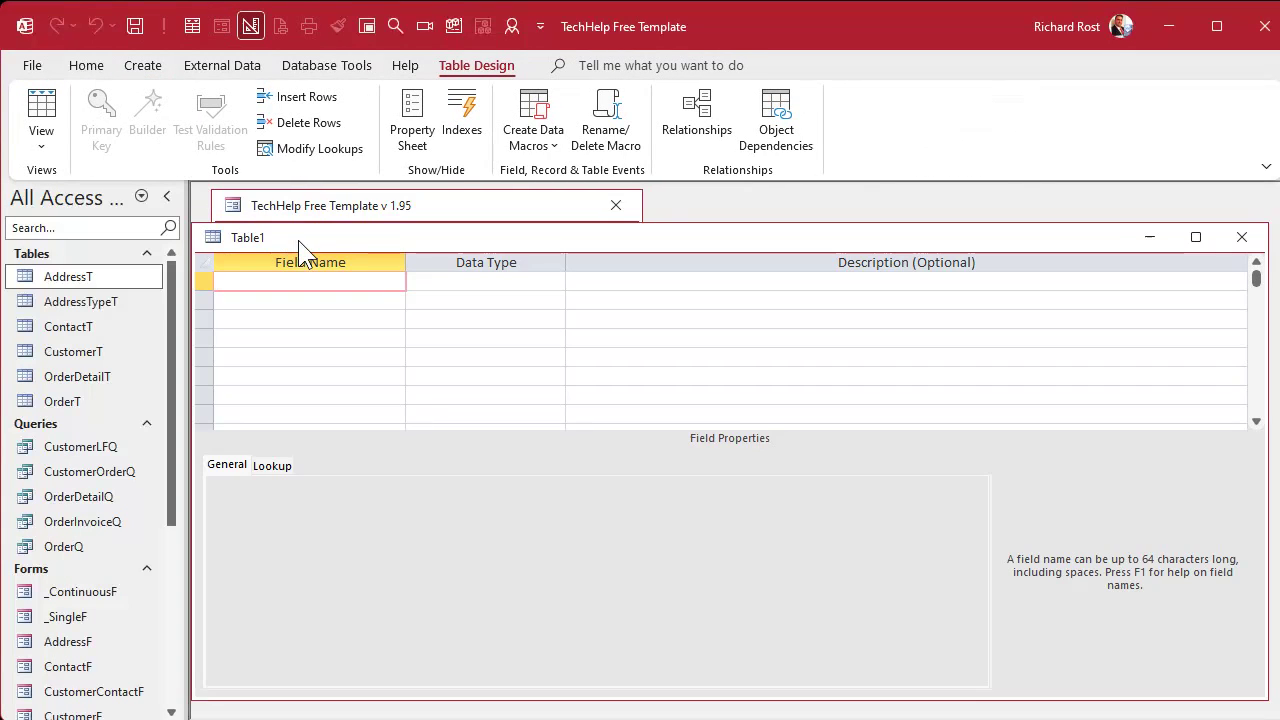
{"action": "left_click_drag", "start_coordinate": [298, 240], "coordinate": [305, 217]}
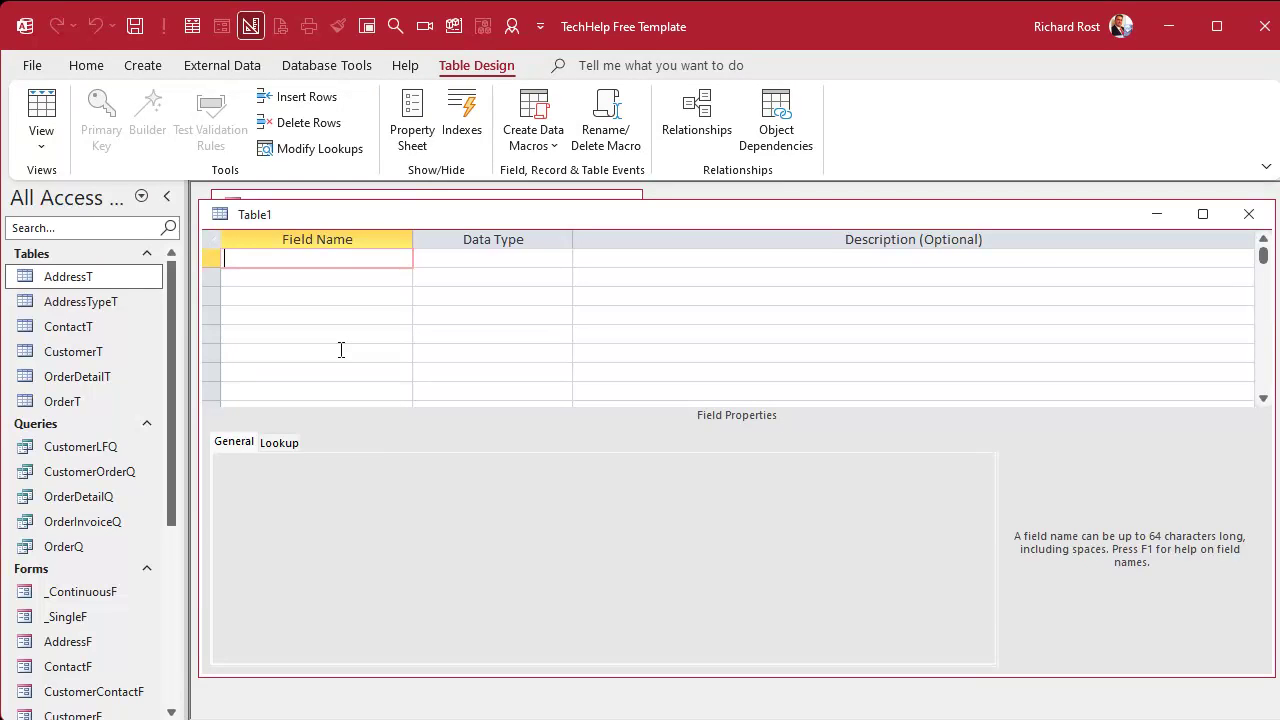
{"action": "type", "text": "CustomerXAddressID"}
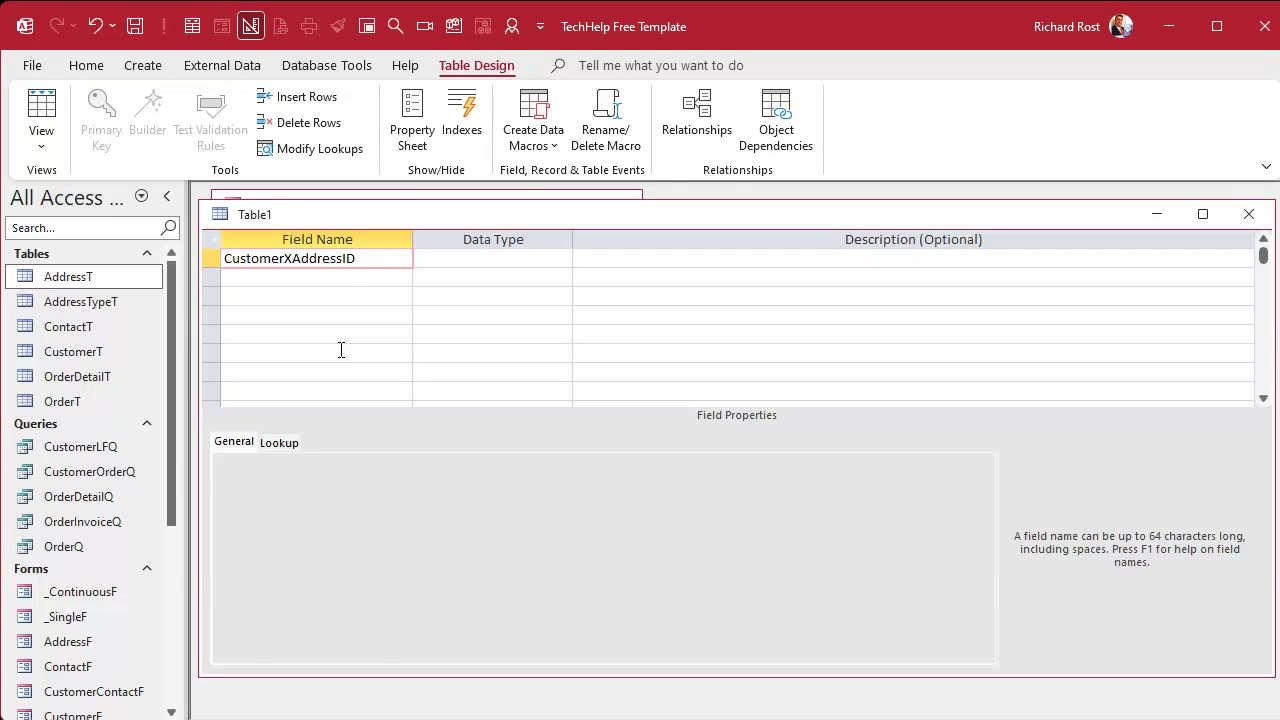
{"action": "key", "text": "Tab"}
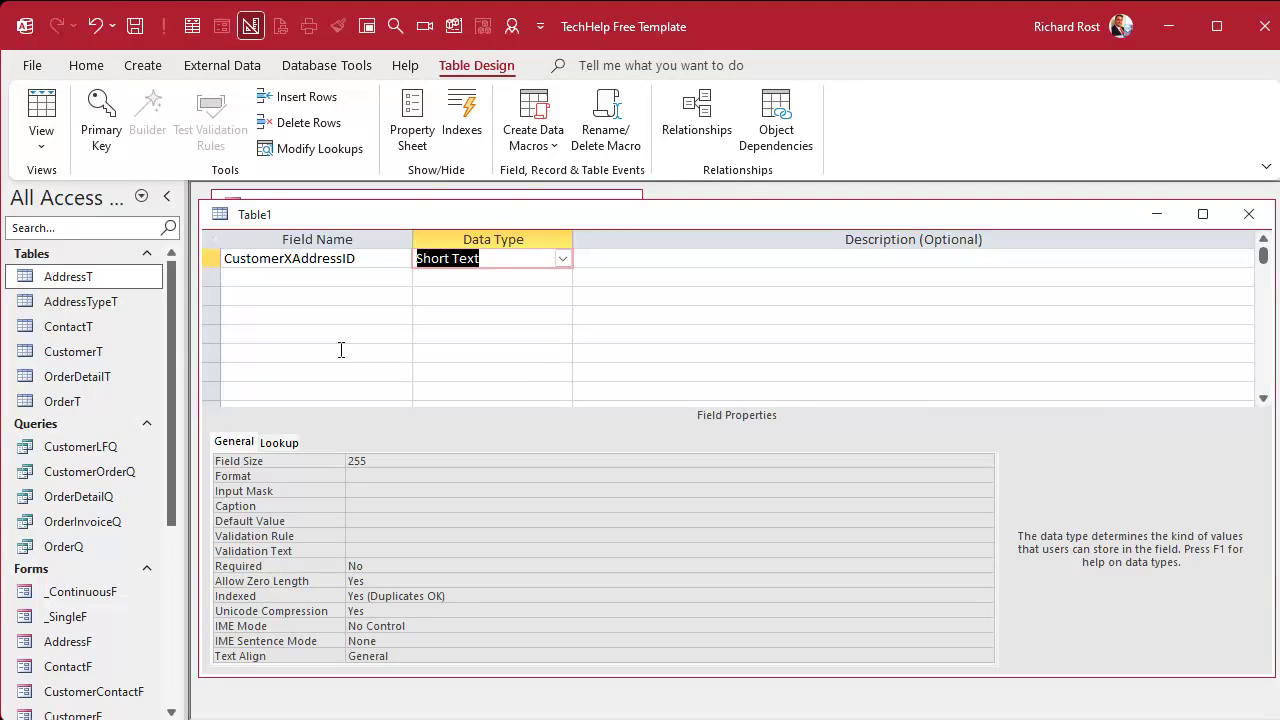
{"action": "type", "text": "autoNumber"}
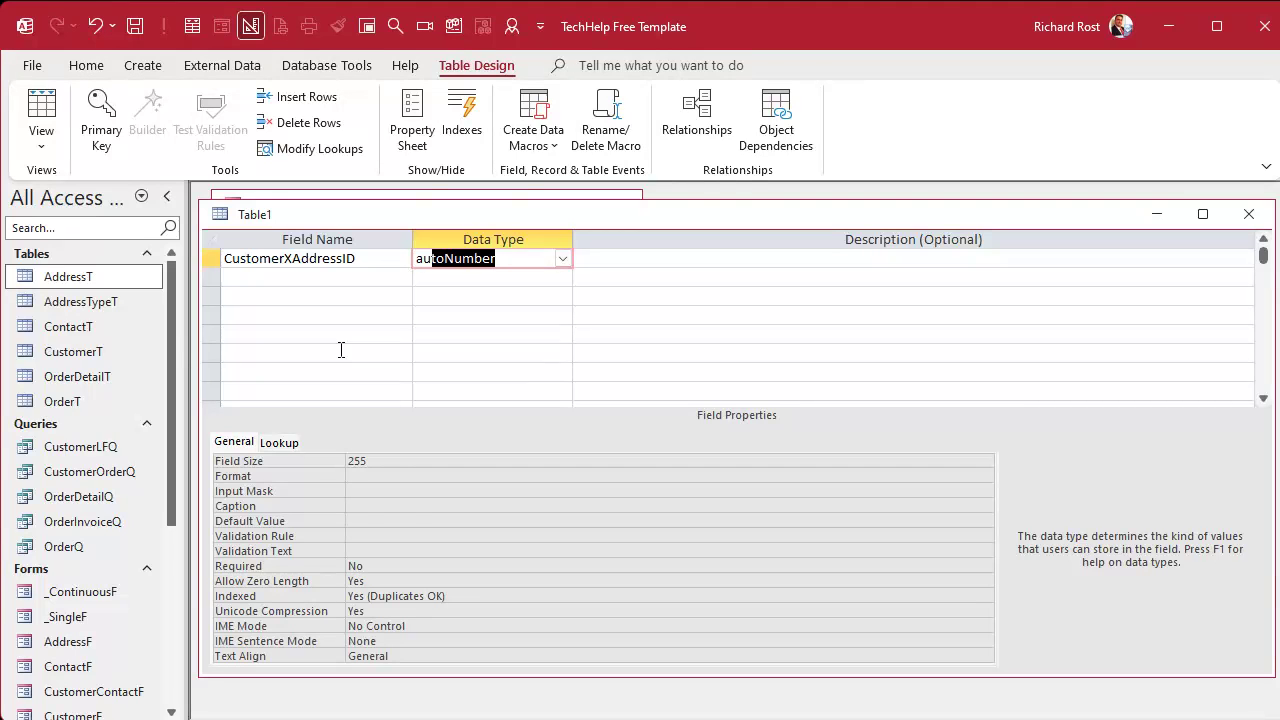
{"action": "key", "text": "Tab"}
{"action": "key", "text": "Tab"}
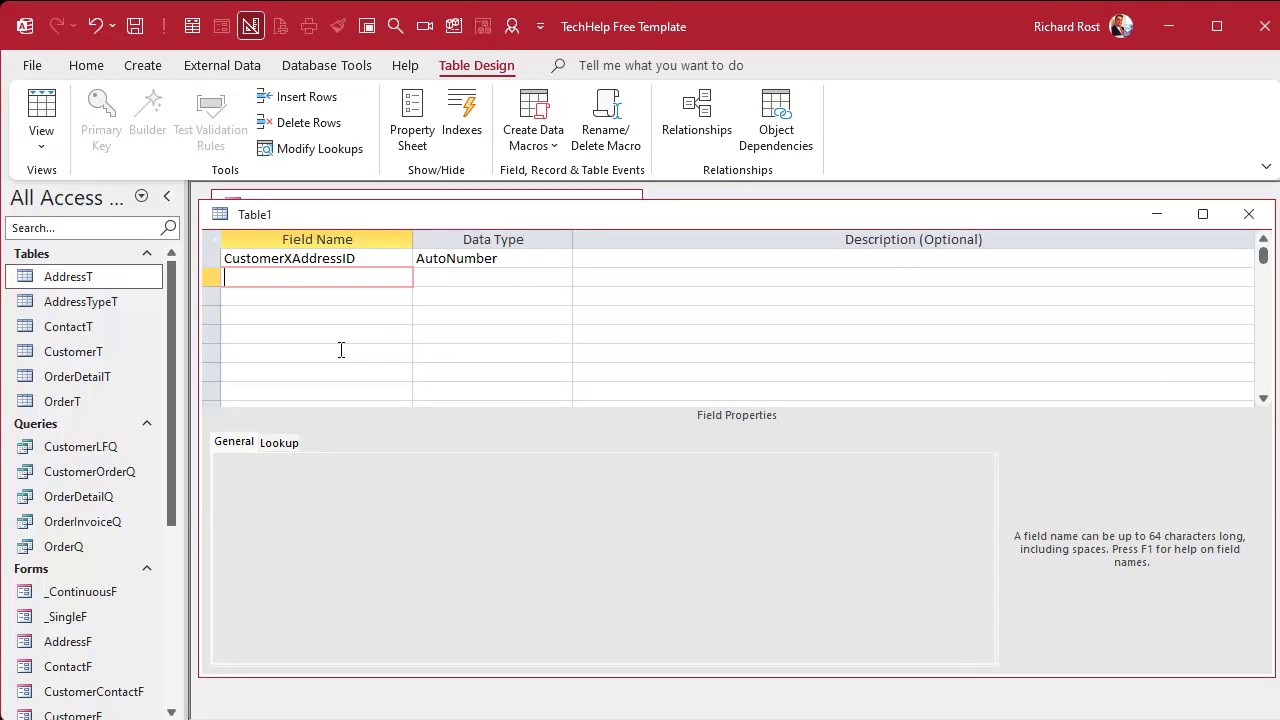
- Add CustomerID and AddressID to the new table as Number fields
{"action": "type", "text": "CustomerID"}
{"action": "key", "text": "Tab"}
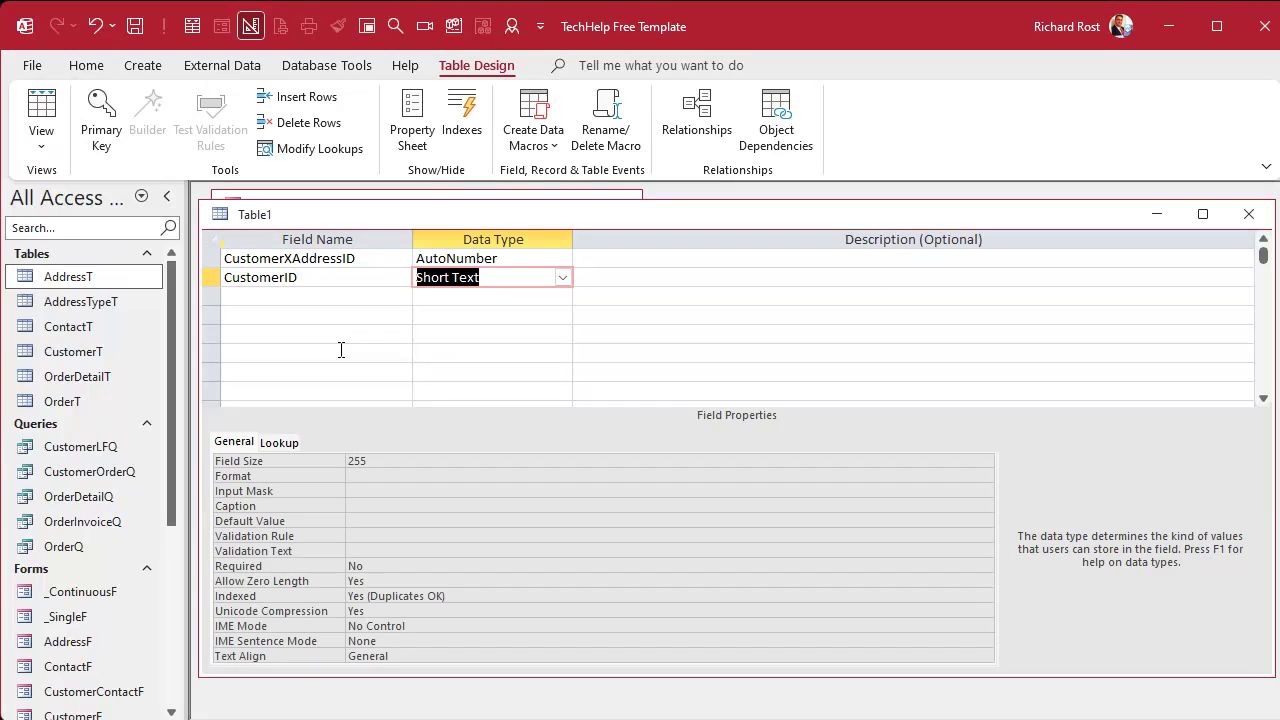
{"action": "type", "text": "number"}
{"action": "key", "text": "Tab"}
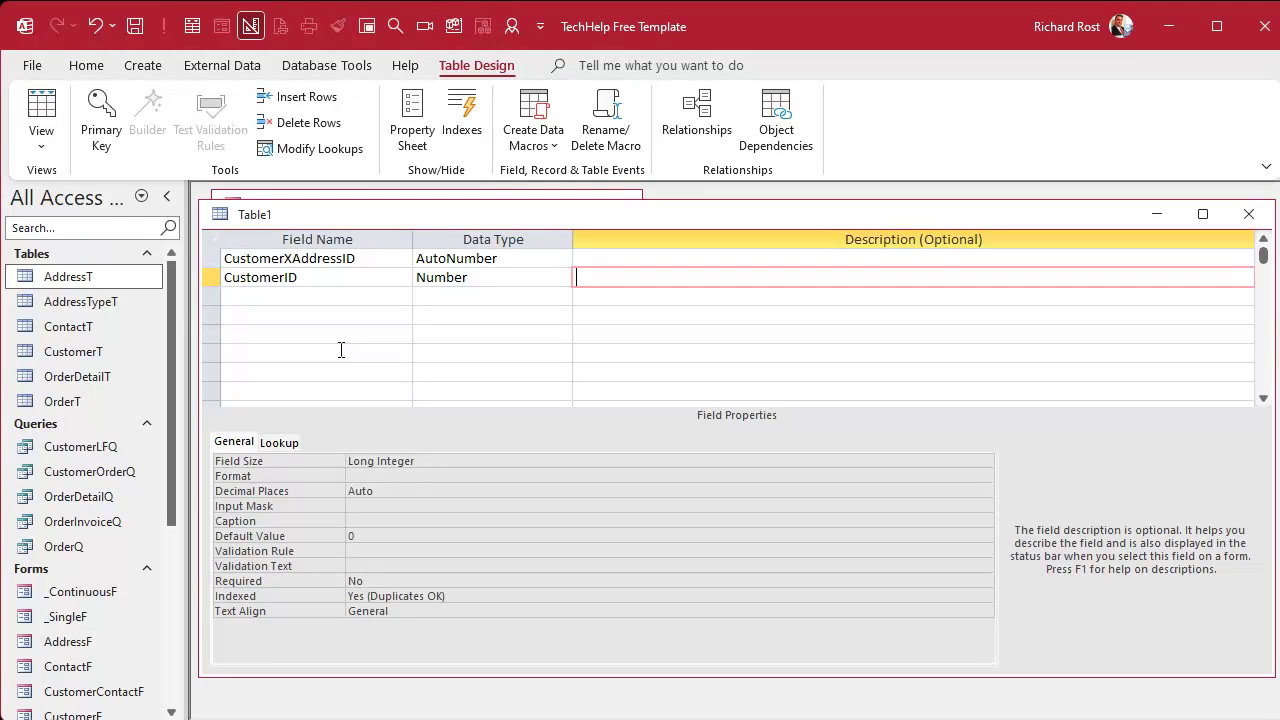
{"action": "key", "text": "Tab"}
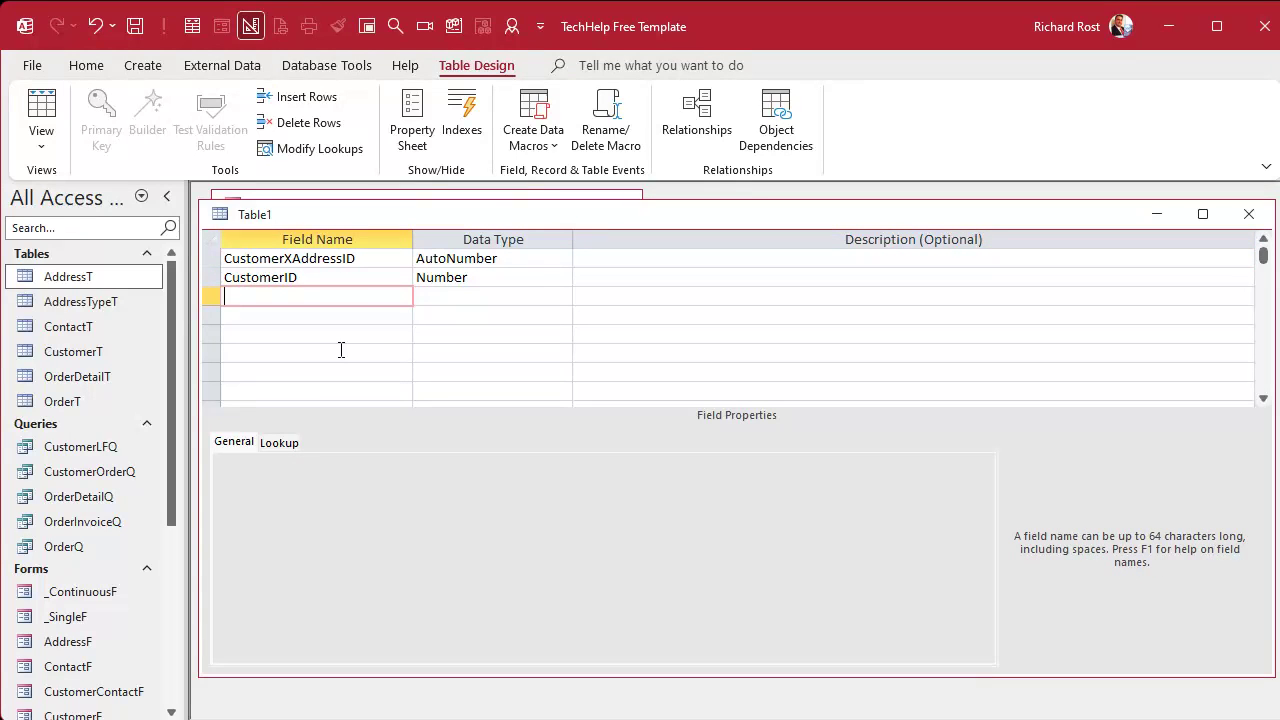
{"action": "type", "text": "AddressID"}
{"action": "key", "text": "Tab"}
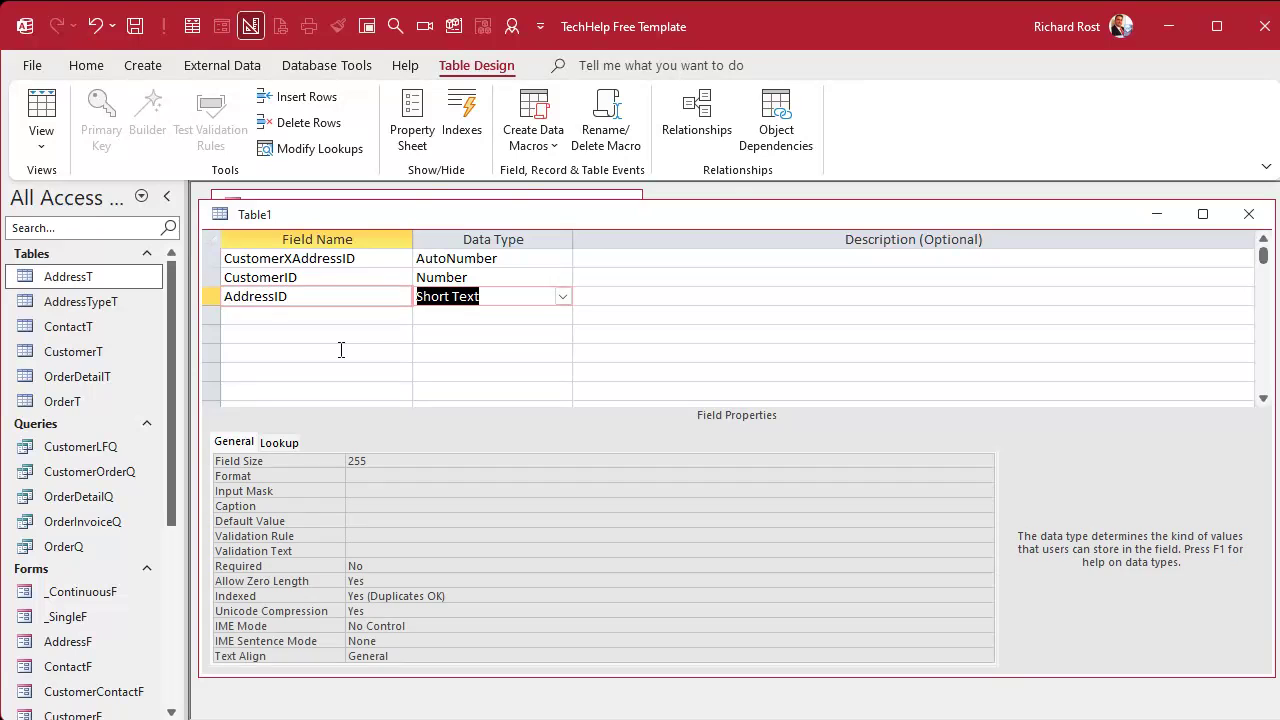
{"action": "type", "text": "n"}
{"action": "key", "text": "Tab"}
{"action": "key", "text": "Tab"}
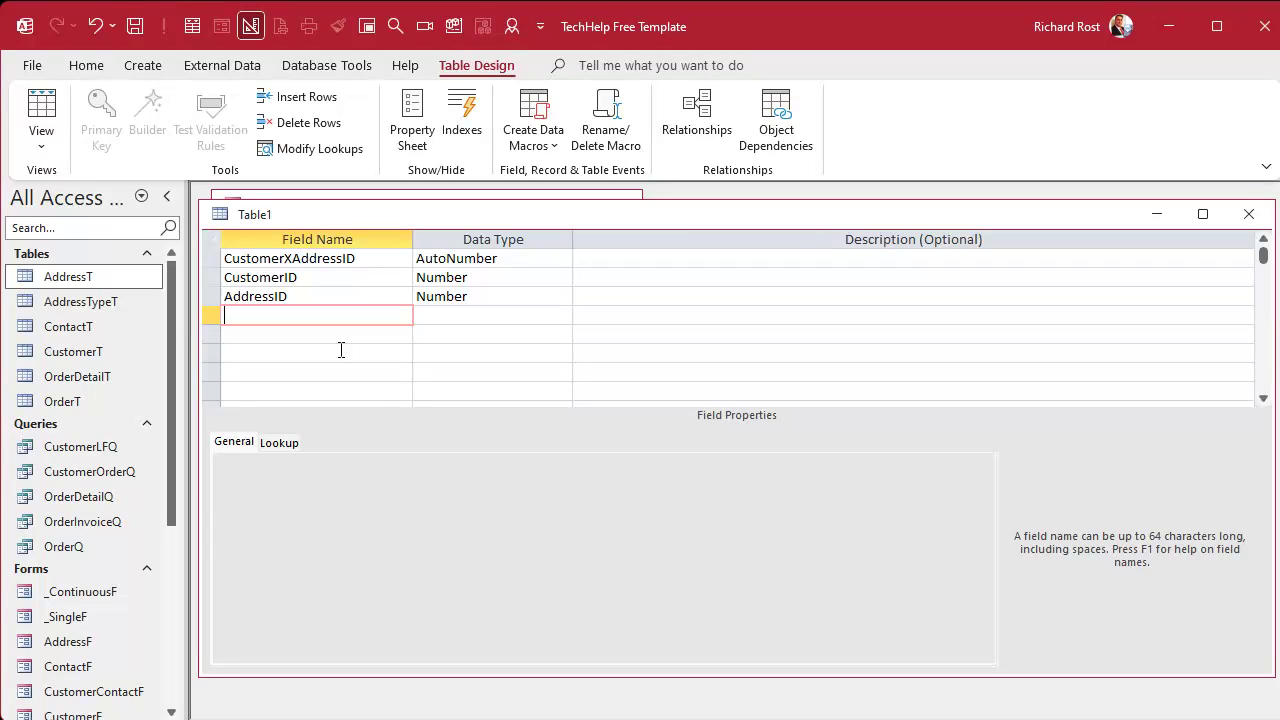
- Add an AddressTypeID field of type Number below AddressID
{"action": "type", "text": "AddressTypeID"}
{"action": "key", "text": "Tab"}
{"action": "type", "text": "n"}
{"action": "key", "text": "Tab"}
{"action": "key", "text": "Tab"}
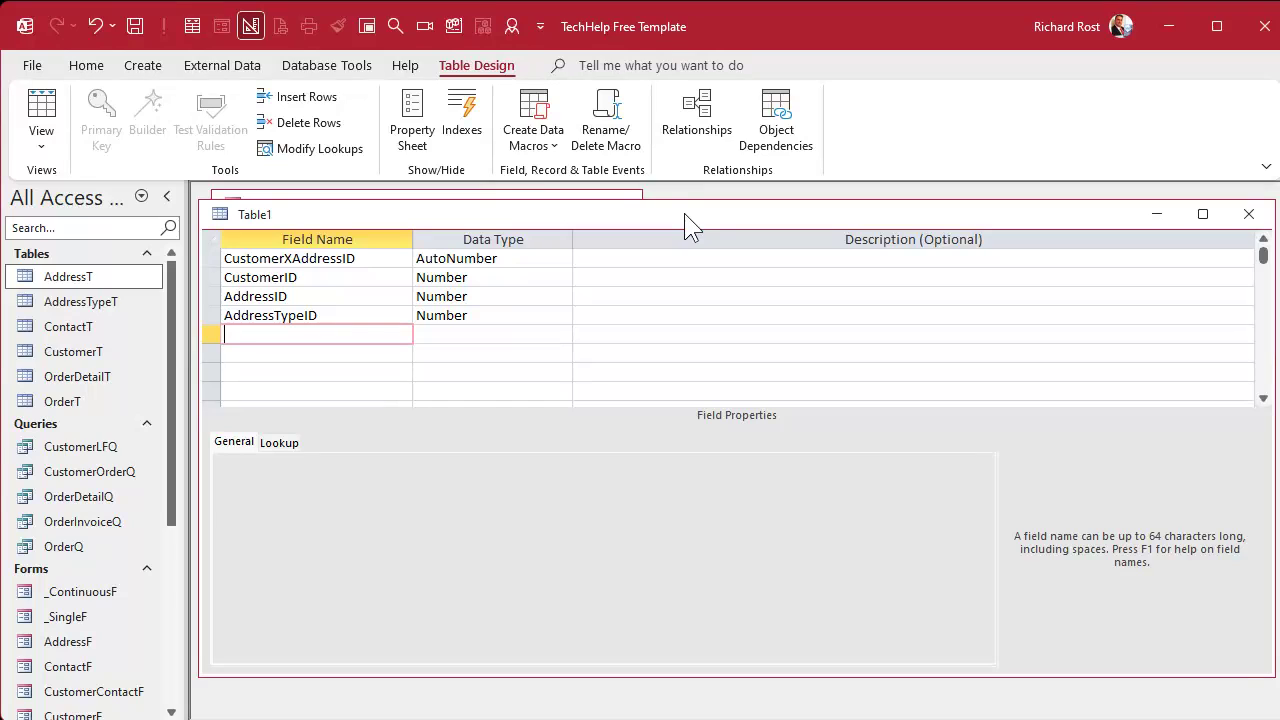
- Save the new table as CustomerXAddressT and let a primary key be created for it
{"action": "key", "text": "ctrl+s"}
{"action": "type", "text": "Customer"}
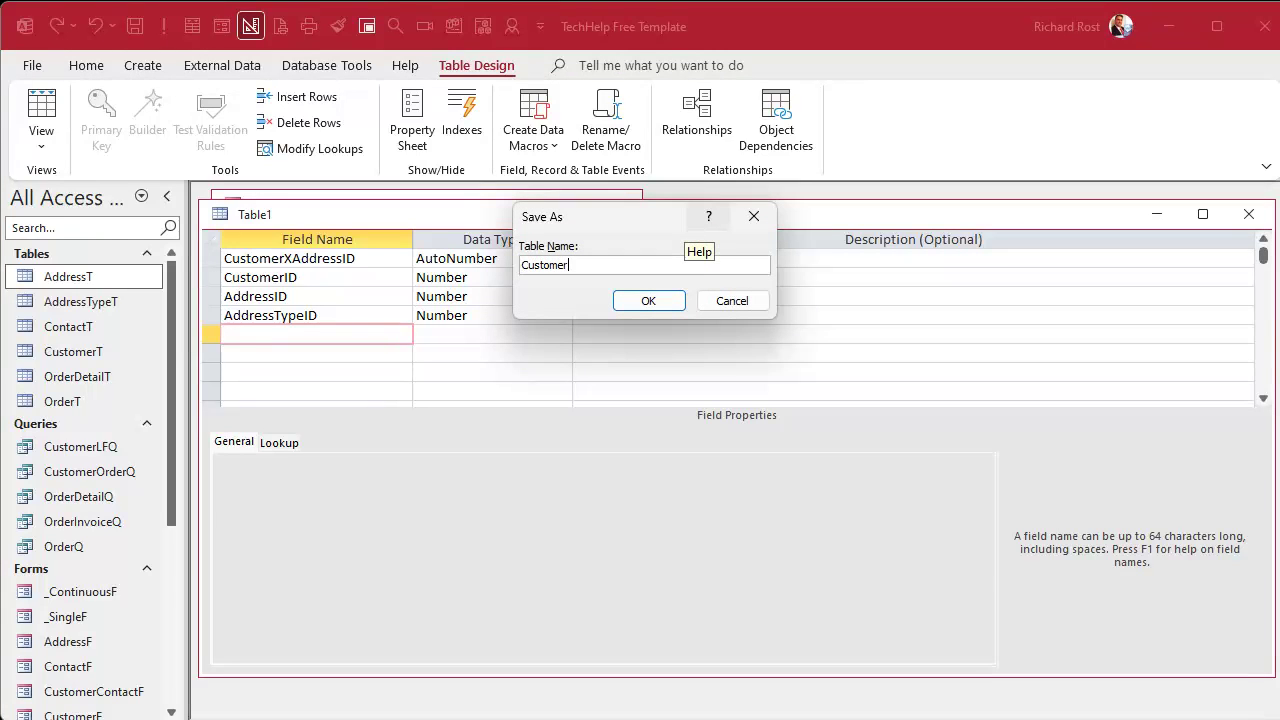
{"action": "type", "text": "XAddressT"}
{"action": "key", "text": "Return"}
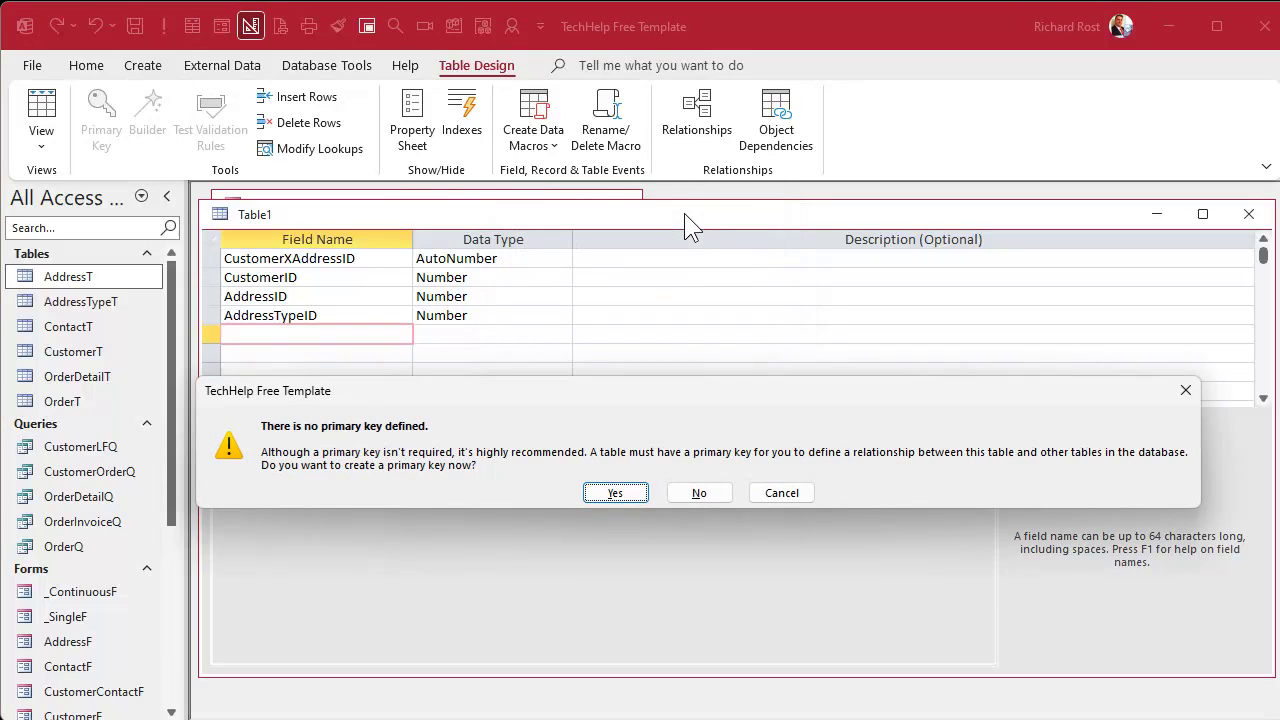
{"action": "key", "text": "Return"}
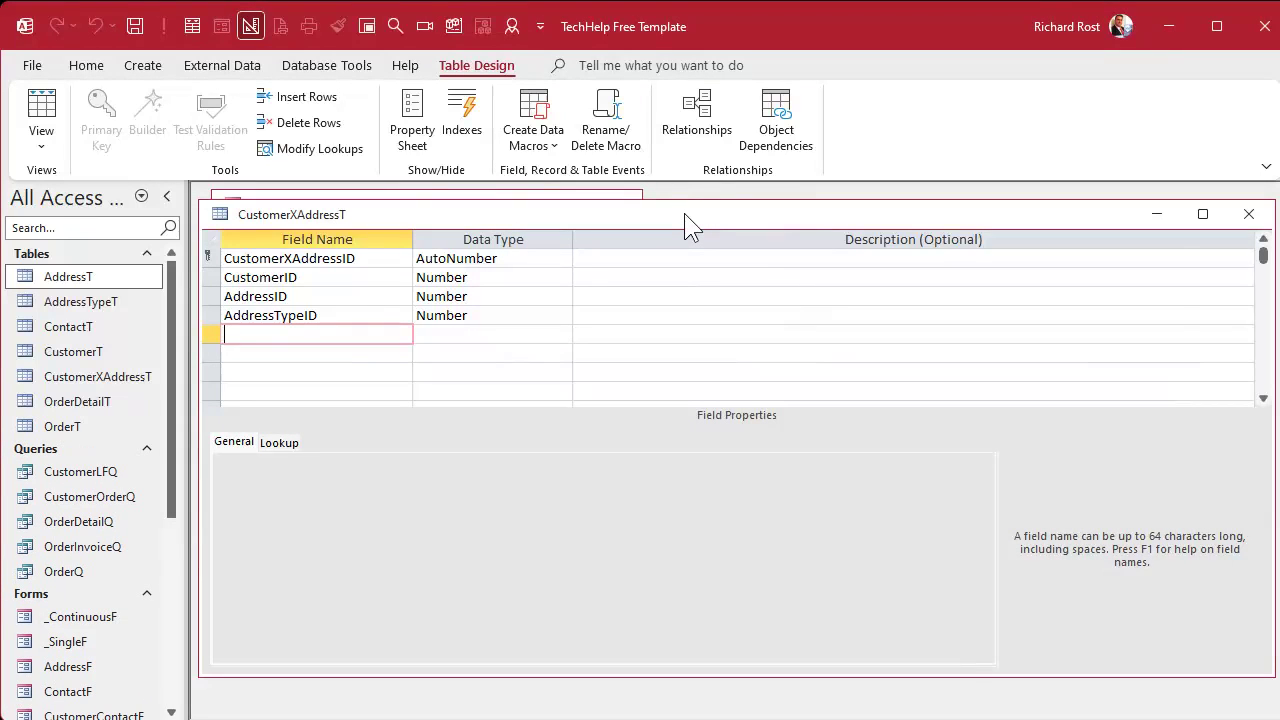
- Show CustomerXAddressT as a datasheet with the AddressTypeID column fitted, and shrink its window into the lower-right part of the workspace
{"action": "left_click", "coordinate": [42, 112]}
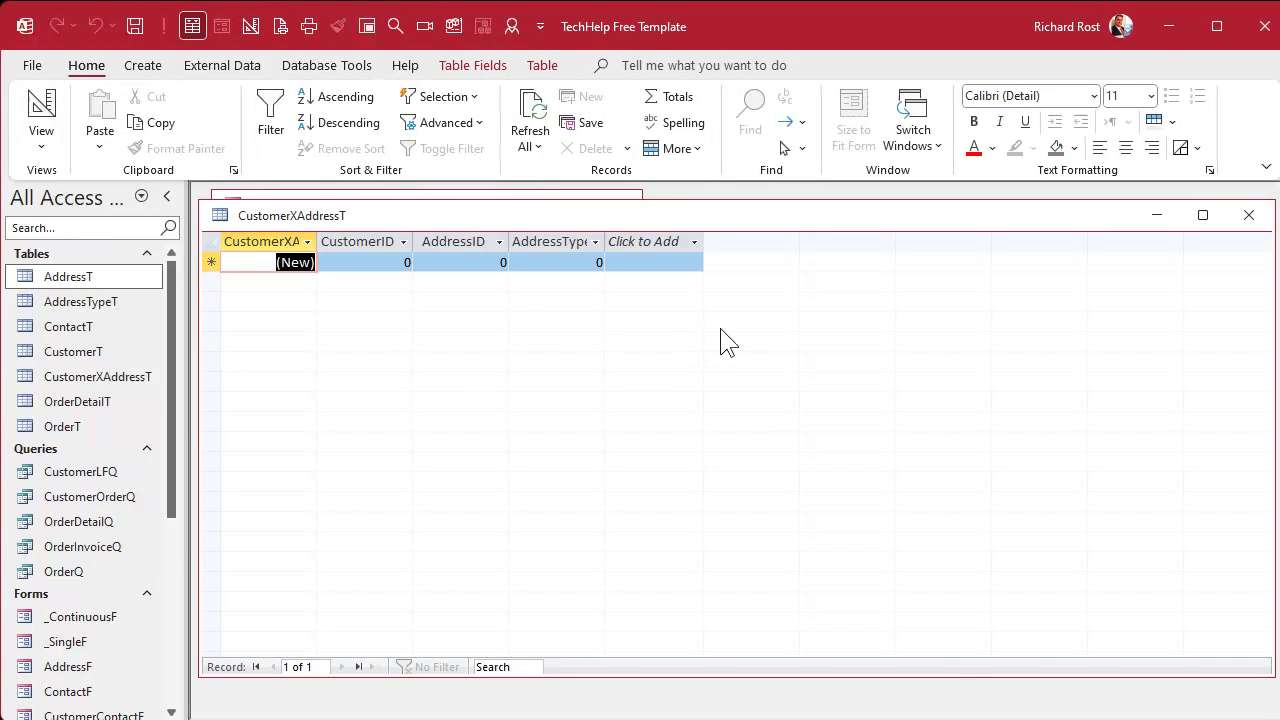
{"action": "double_click", "coordinate": [604, 242]}
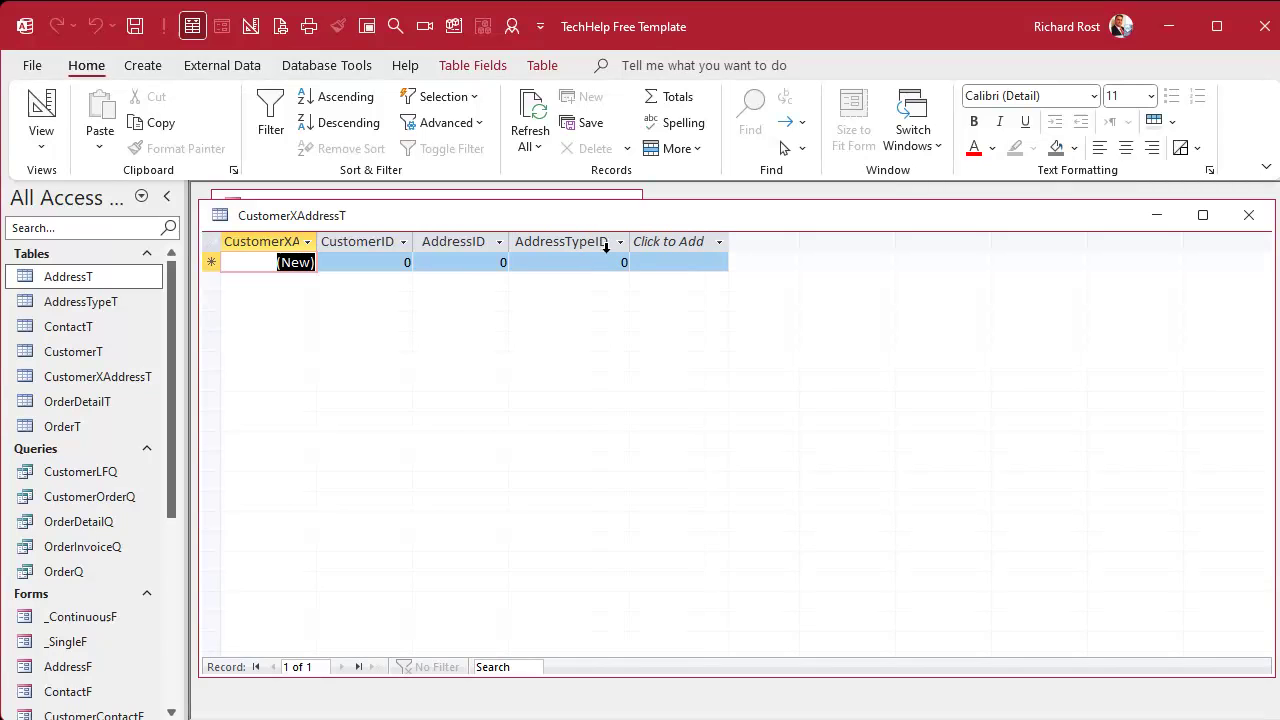
{"action": "double_click", "coordinate": [86, 65]}
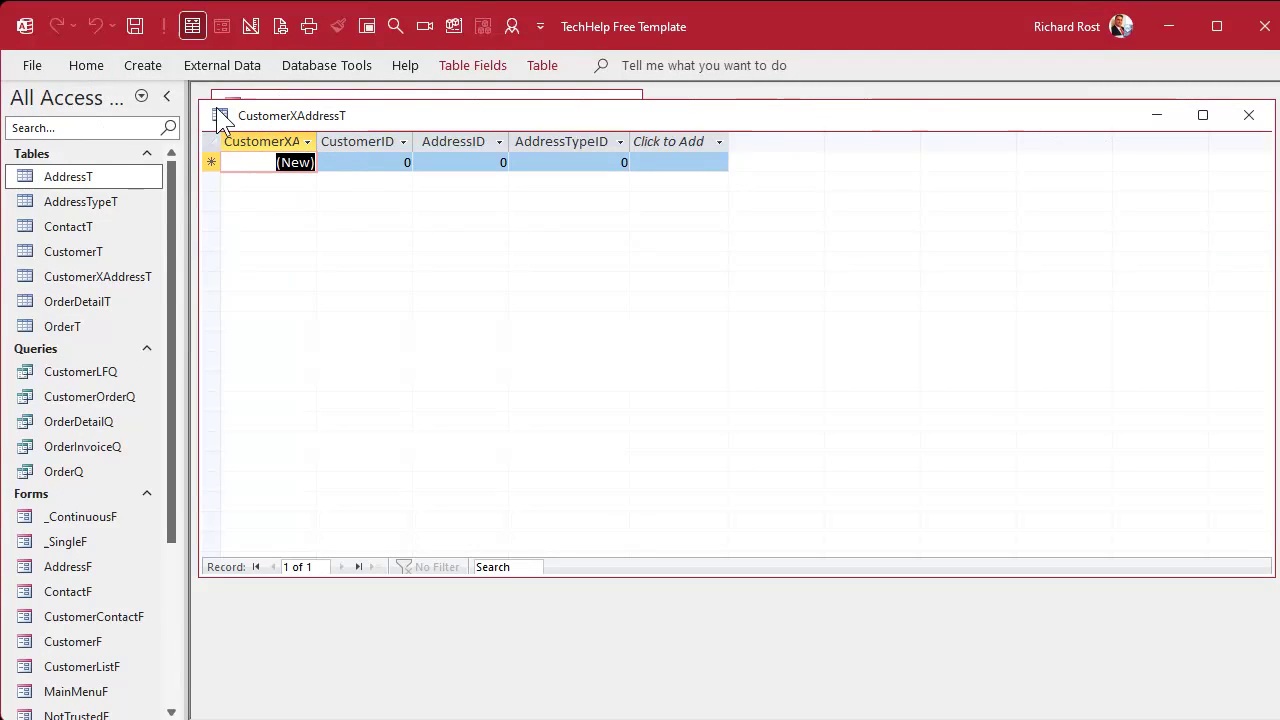
{"action": "left_click_drag", "start_coordinate": [202, 102], "coordinate": [624, 408]}
{"action": "left_click_drag", "start_coordinate": [822, 432], "coordinate": [807, 556]}
- Open the CustomerT table and shrink its window into the upper-left part of the workspace
{"action": "double_click", "coordinate": [80, 251]}
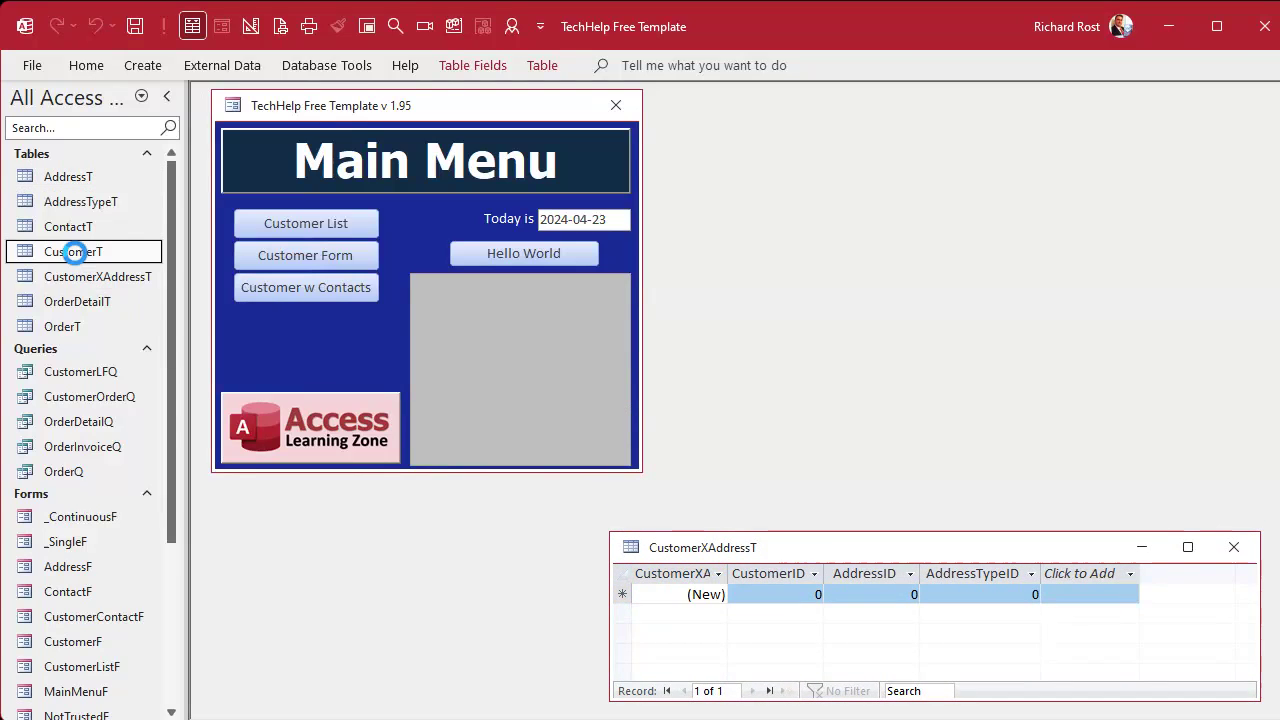
{"action": "left_click_drag", "start_coordinate": [390, 200], "coordinate": [356, 108]}
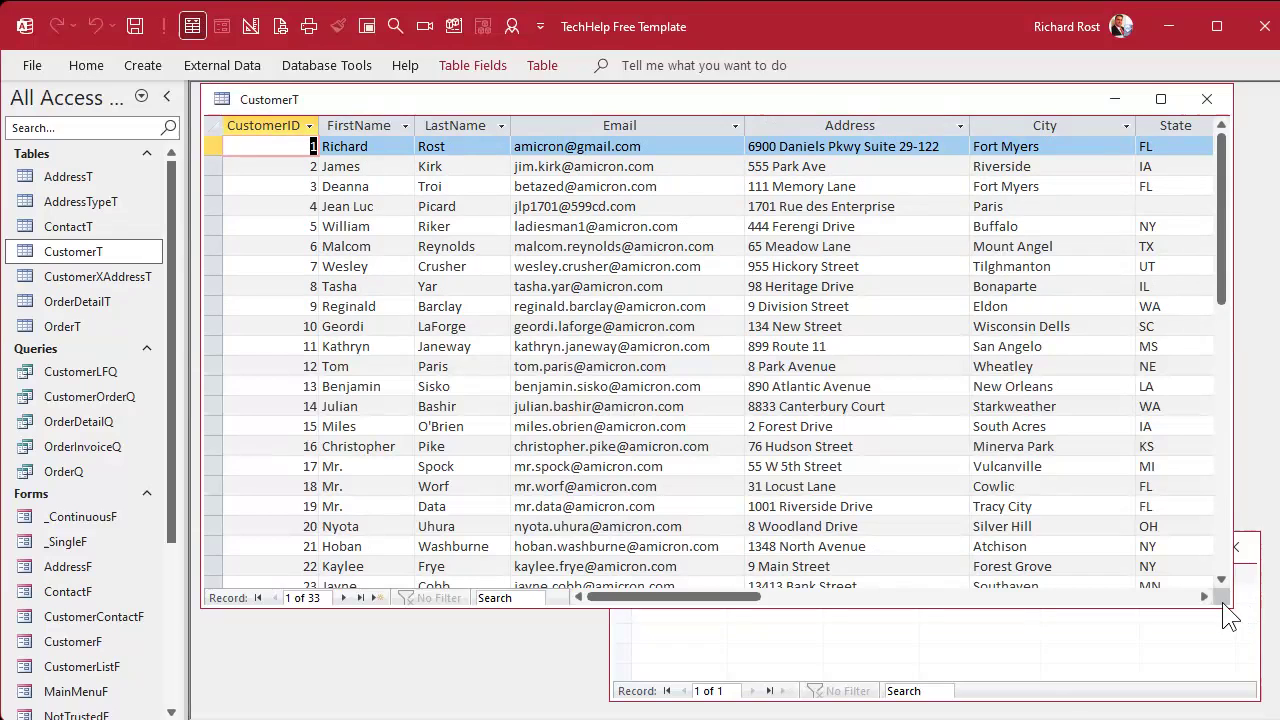
{"action": "left_click_drag", "start_coordinate": [1225, 608], "coordinate": [729, 318]}
- Open the AddressT table and arrange its reduced window between the CustomerT and CustomerXAddressT windows
{"action": "double_click", "coordinate": [95, 178]}
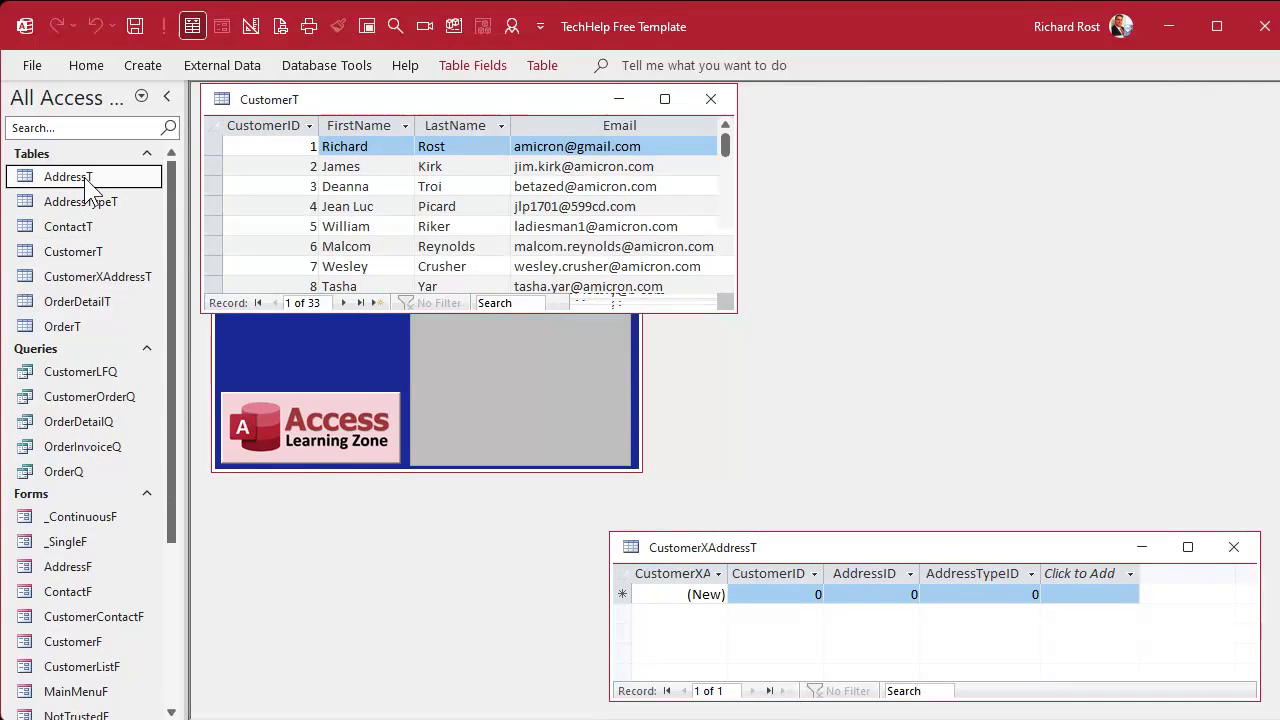
{"action": "left_click_drag", "start_coordinate": [1266, 699], "coordinate": [860, 391]}
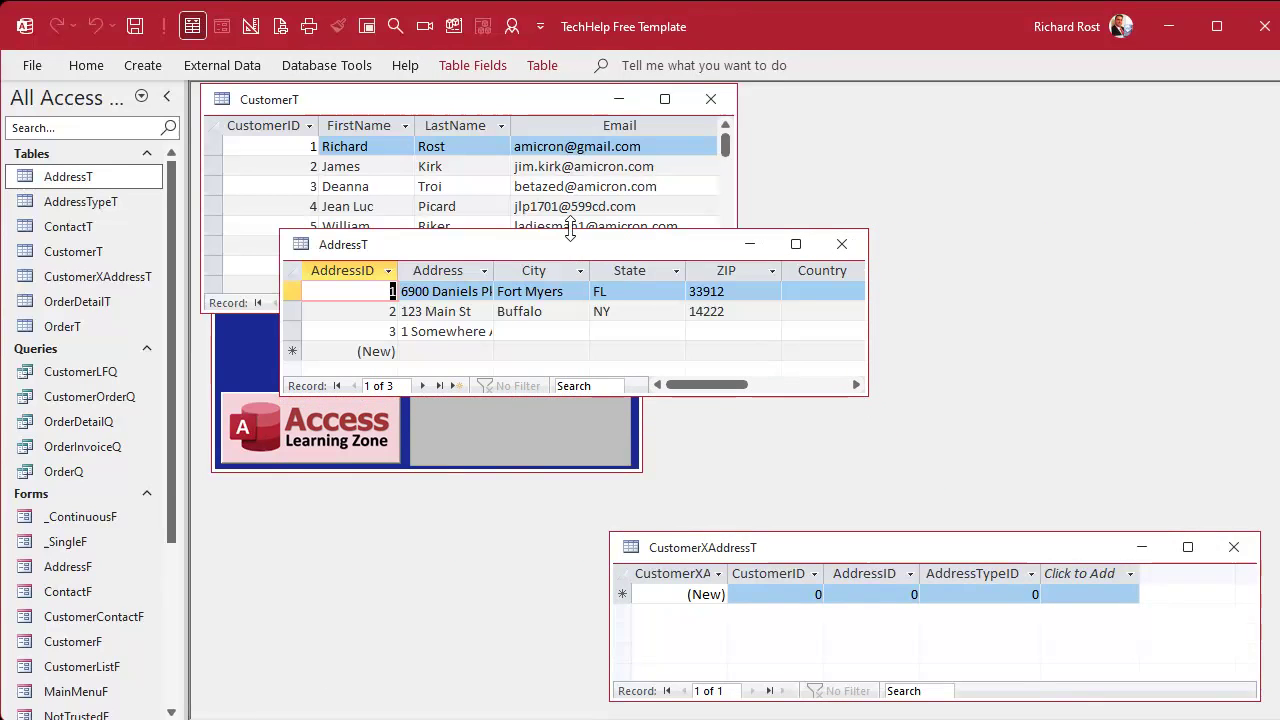
{"action": "left_click_drag", "start_coordinate": [675, 305], "coordinate": [790, 384]}
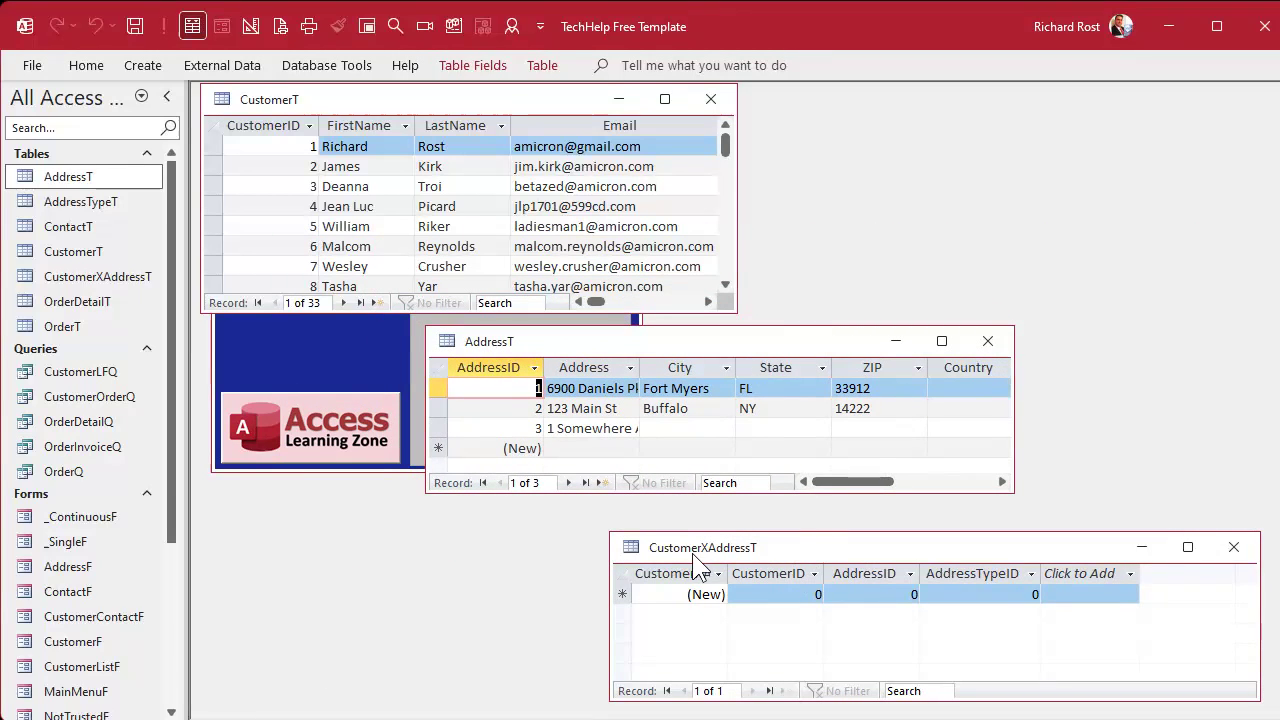
- Start the first CustomerXAddressT record with CustomerID 1 and AddressID 1
{"action": "left_click", "coordinate": [800, 594]}
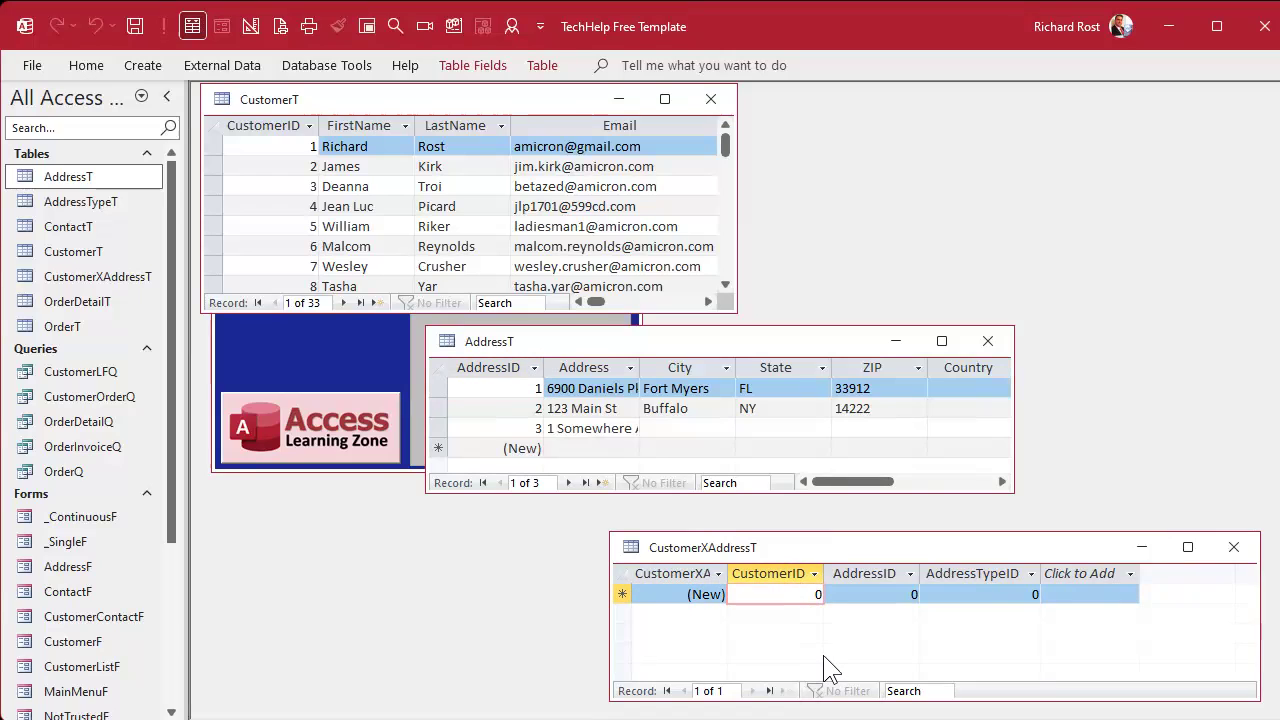
{"action": "type", "text": "1"}
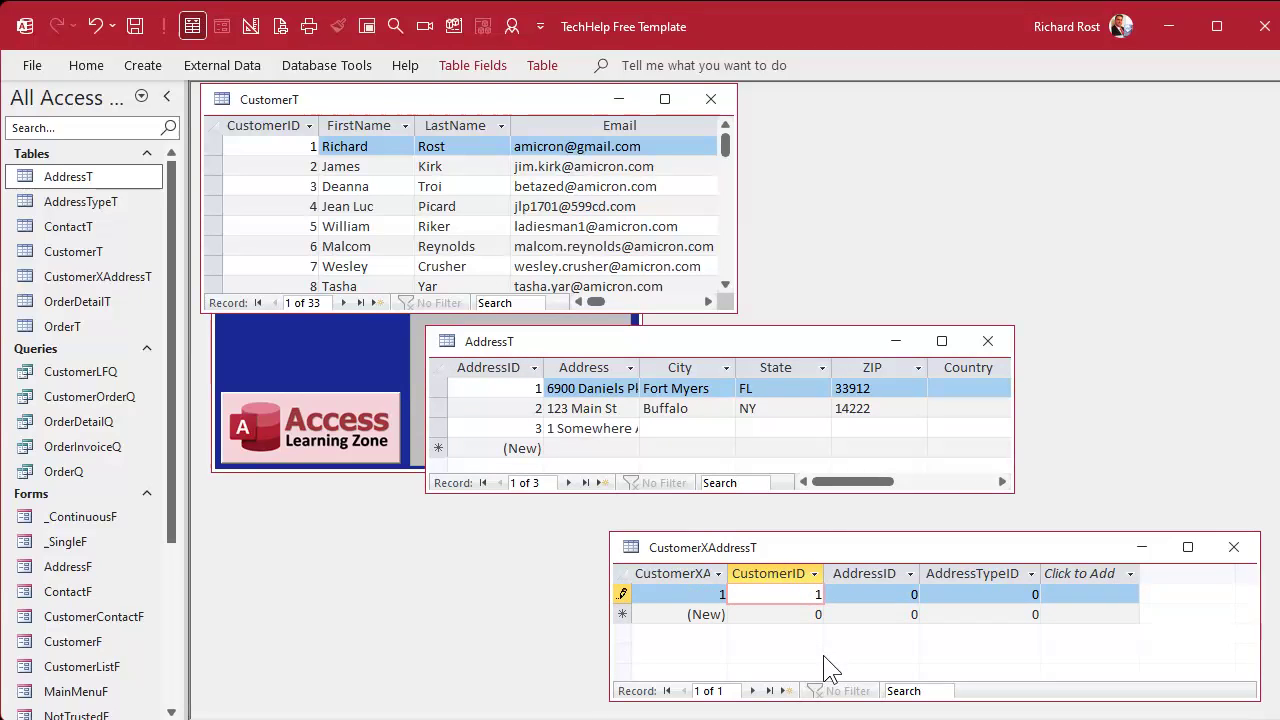
{"action": "key", "text": "Tab"}
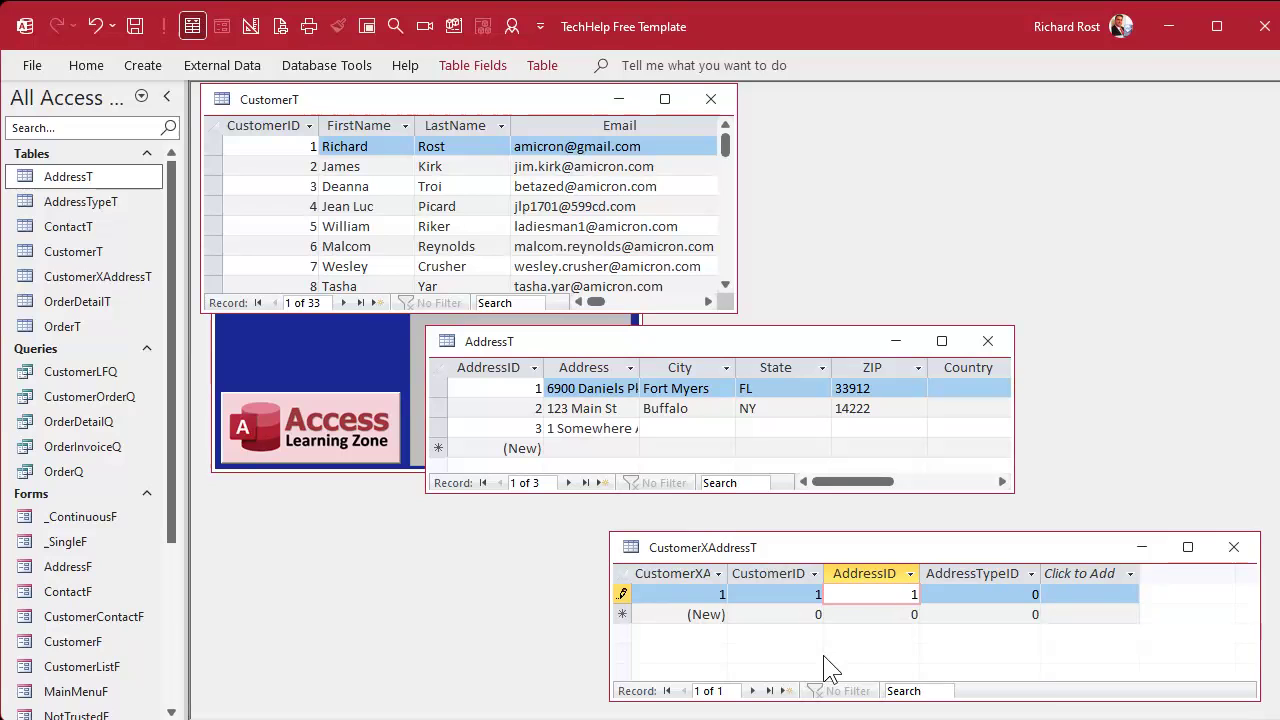
{"action": "type", "text": "1"}
{"action": "key", "text": "Tab"}
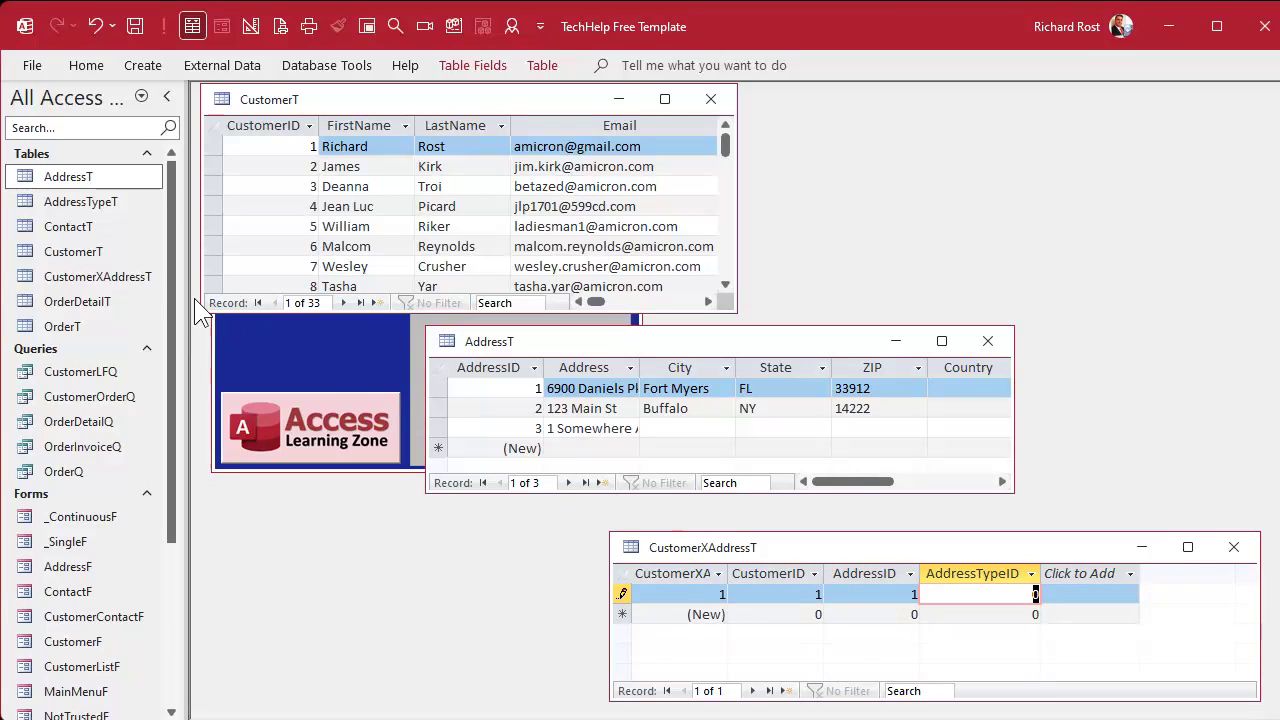
- Open the AddressTypeT table, shrink its window into the upper-right part of the workspace, and return to the CustomerXAddressT record
{"action": "left_click", "coordinate": [98, 201]}
{"action": "double_click", "coordinate": [105, 210]}
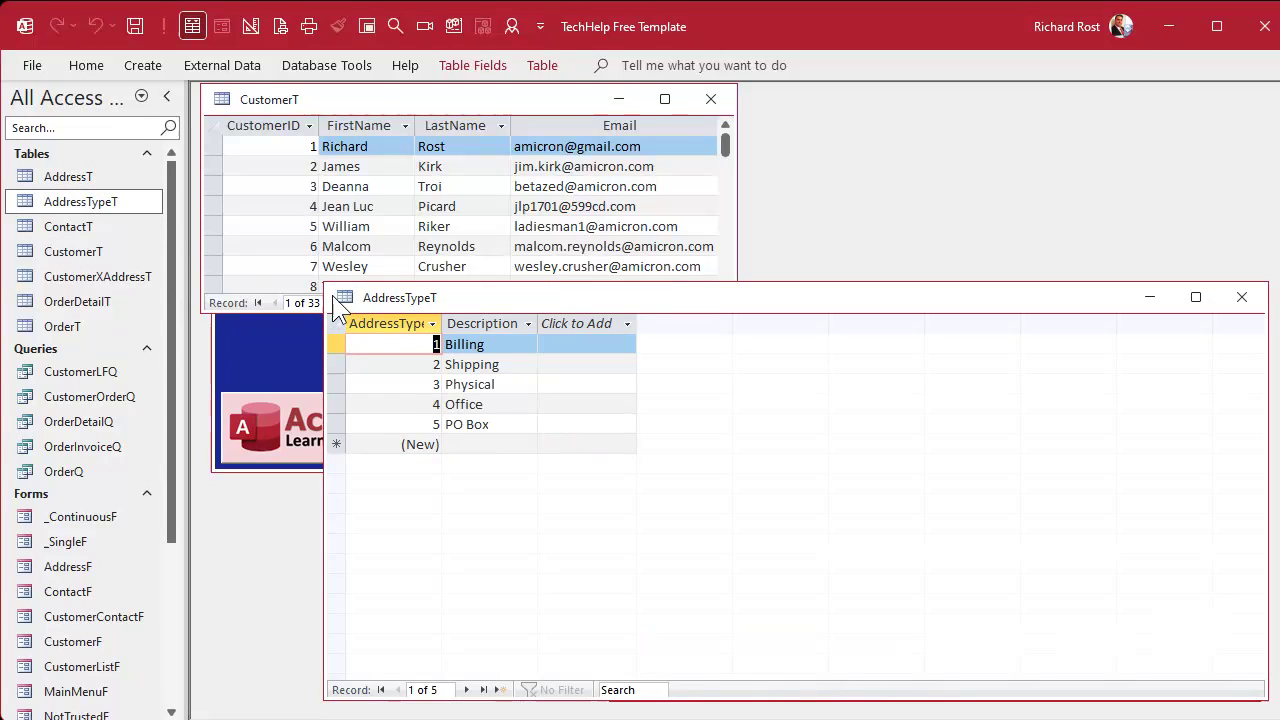
{"action": "left_click_drag", "start_coordinate": [331, 289], "coordinate": [984, 116]}
{"action": "left_click", "coordinate": [1099, 645]}
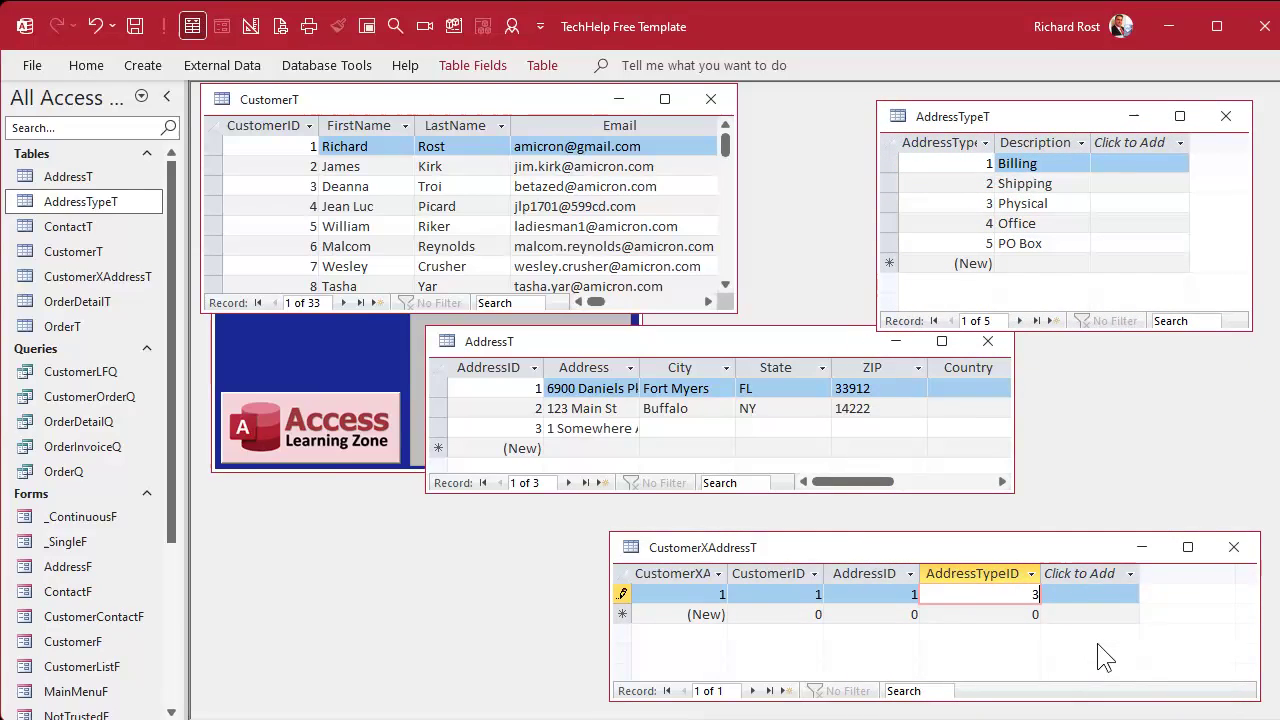
- Complete the first CustomerXAddressT record with AddressTypeID 3
{"action": "type", "text": "3"}
{"action": "key", "text": "Tab"}
{"action": "key", "text": "Tab"}
- Add a second CustomerXAddressT record with CustomerID 1, AddressID 2 and AddressTypeID 5
{"action": "type", "text": "1"}
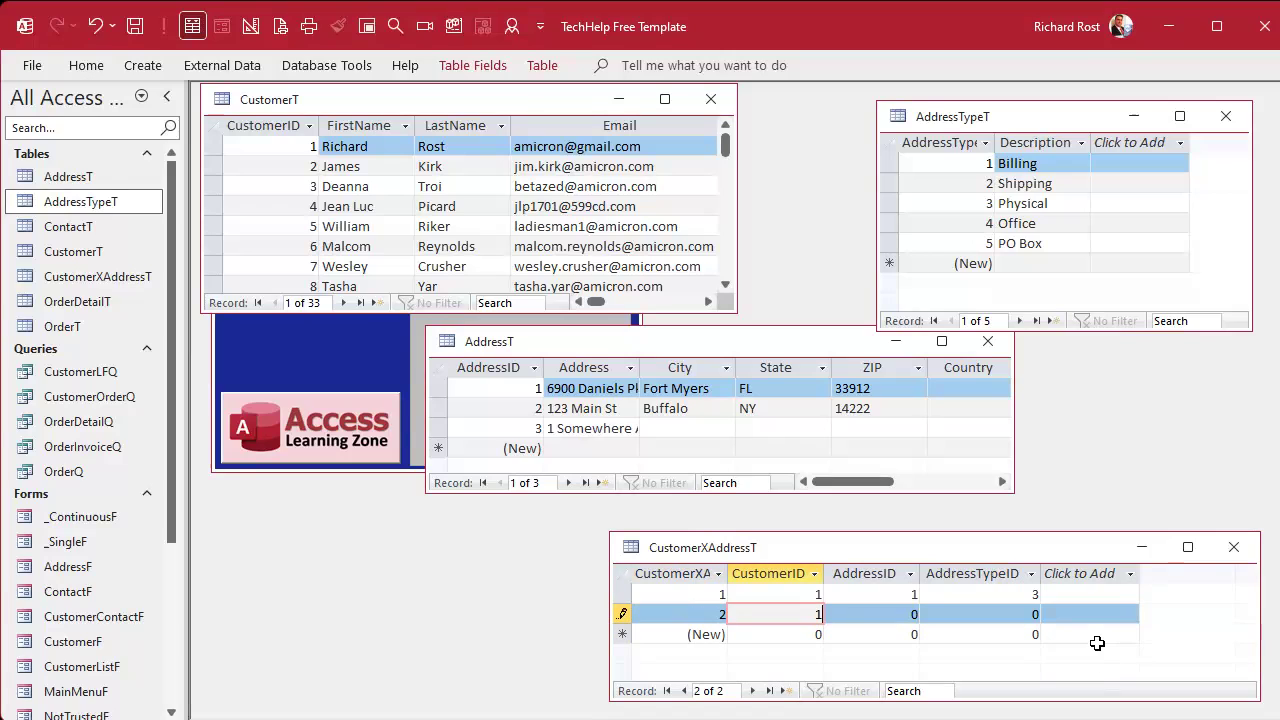
{"action": "key", "text": "Tab"}
{"action": "type", "text": "2"}
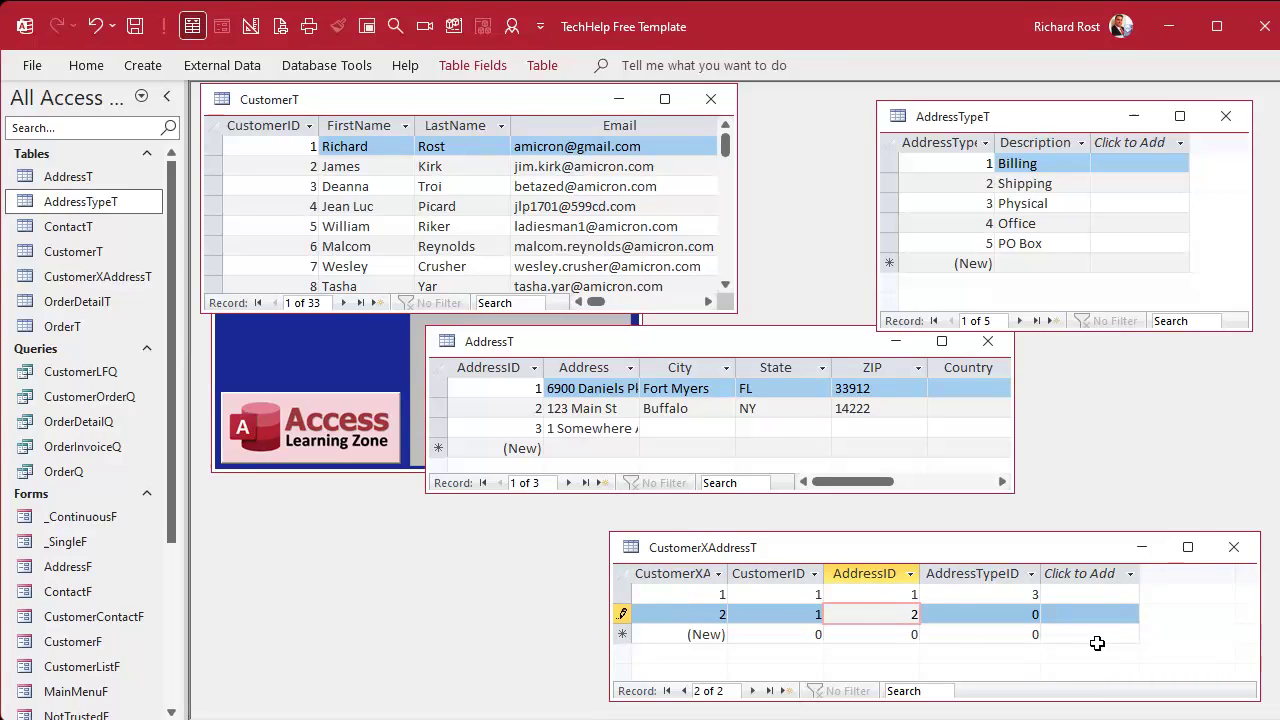
{"action": "key", "text": "Tab"}
{"action": "type", "text": "5"}
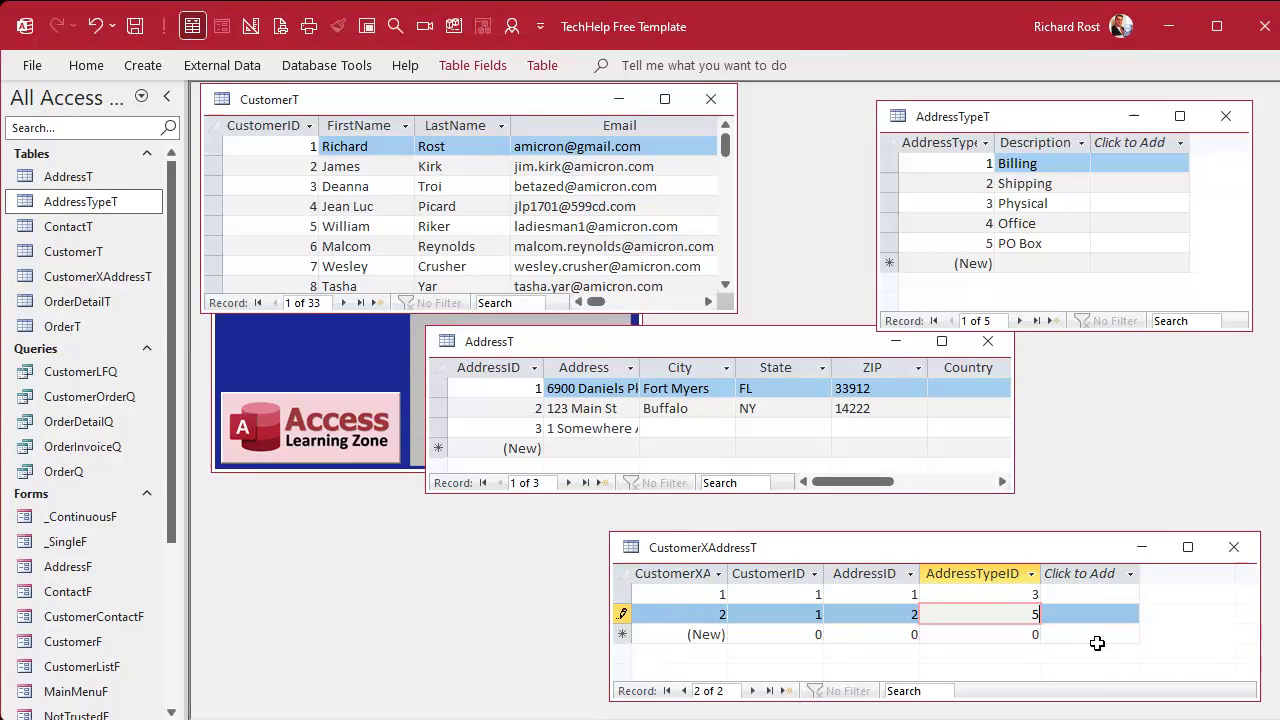
{"action": "key", "text": "Tab"}
{"action": "key", "text": "Tab"}
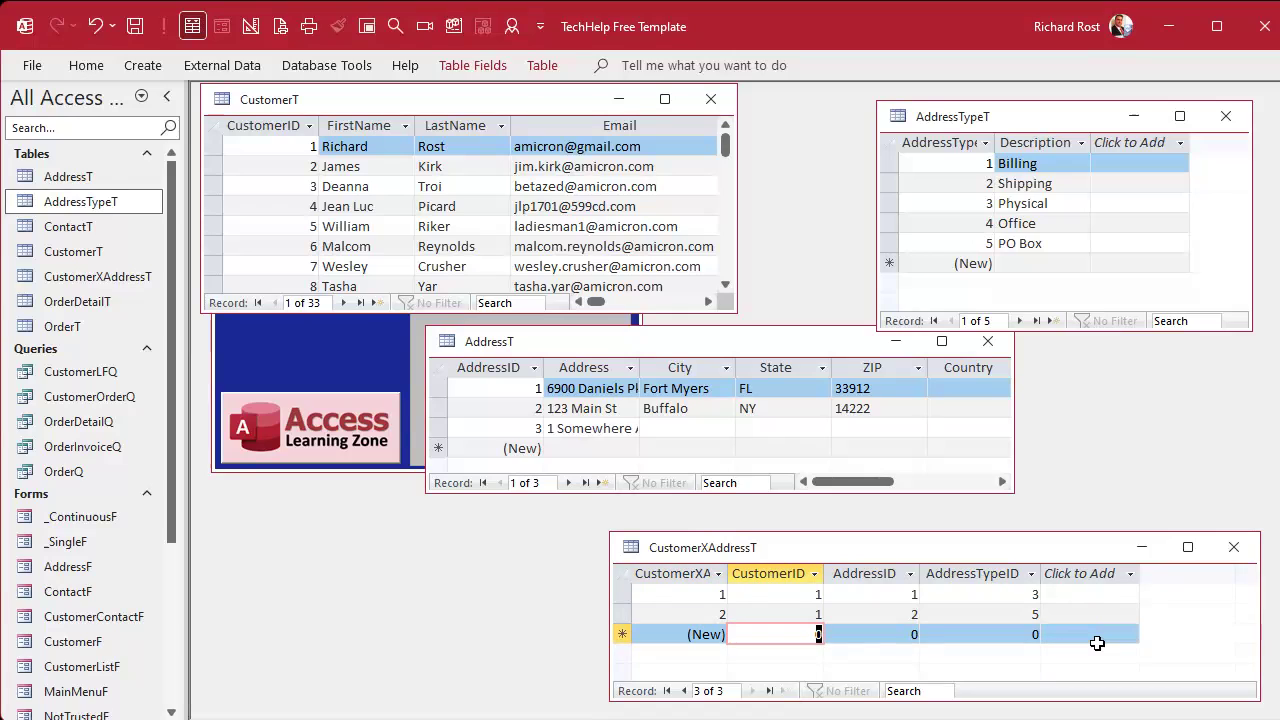
- Add a third CustomerXAddressT record with CustomerID 4, AddressID 1 and AddressTypeID 3
{"action": "type", "text": "4"}
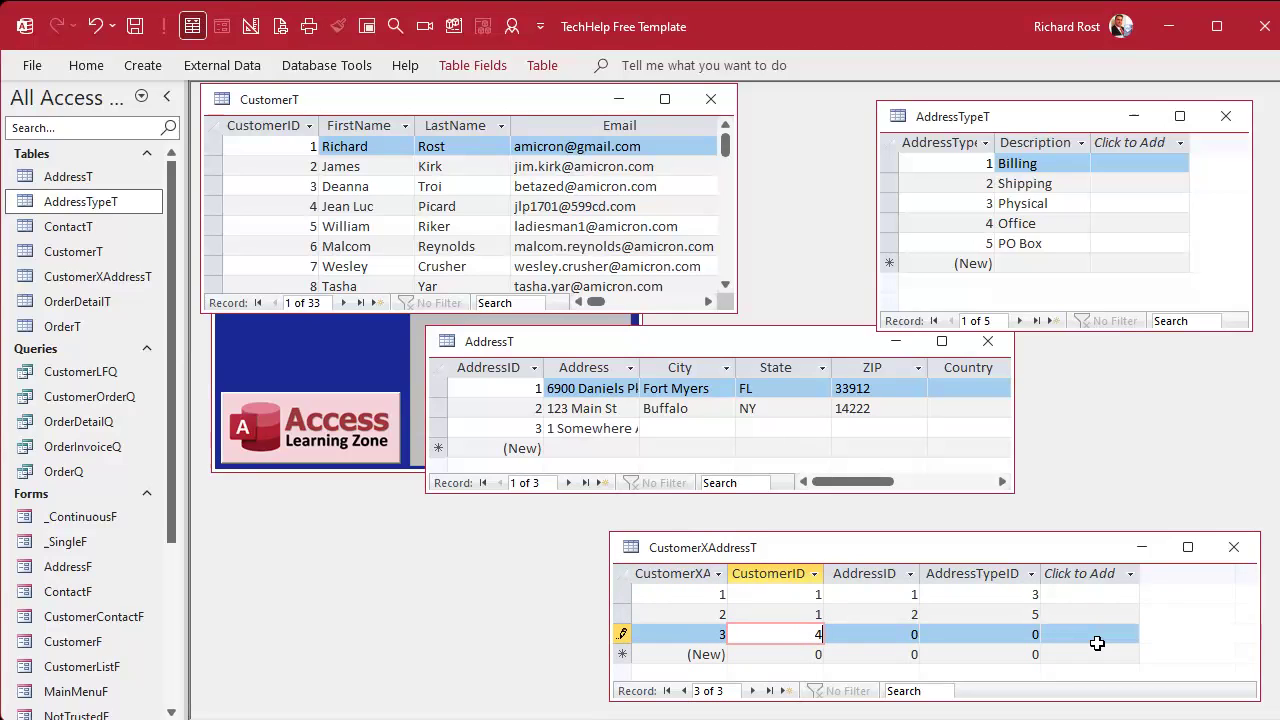
{"action": "key", "text": "Tab"}
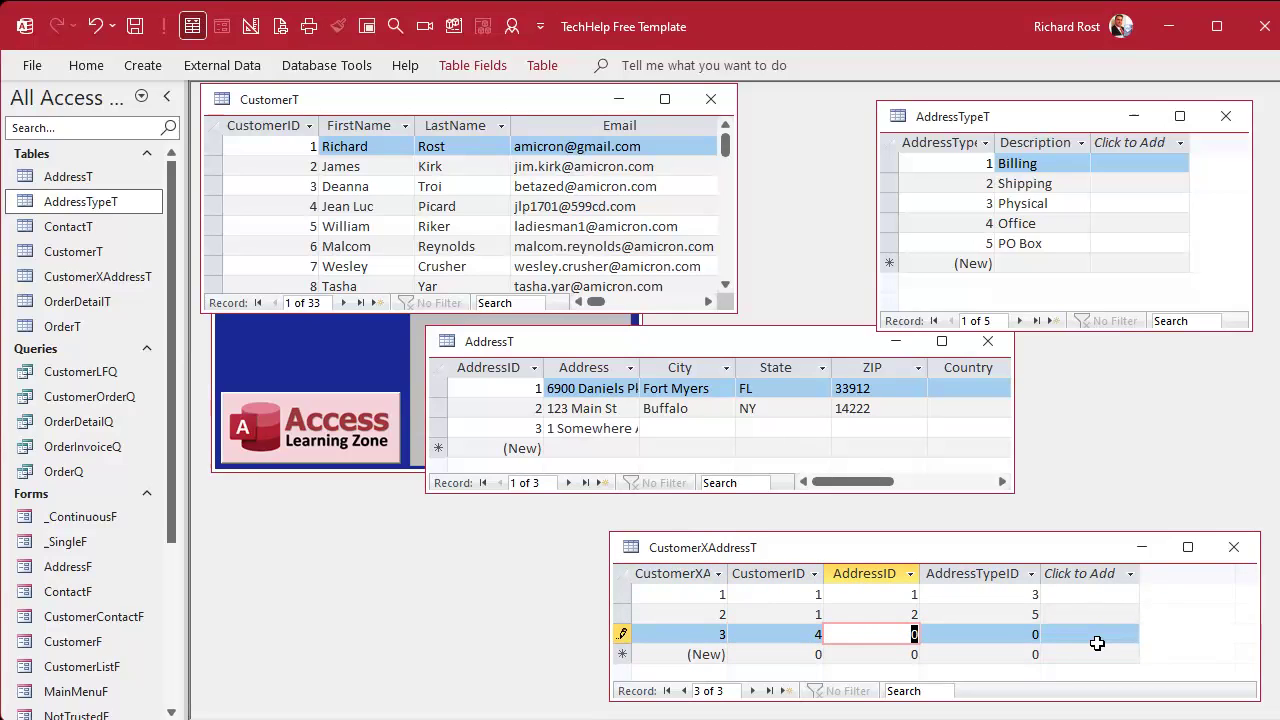
{"action": "type", "text": "1"}
{"action": "key", "text": "Tab"}
{"action": "type", "text": "3"}
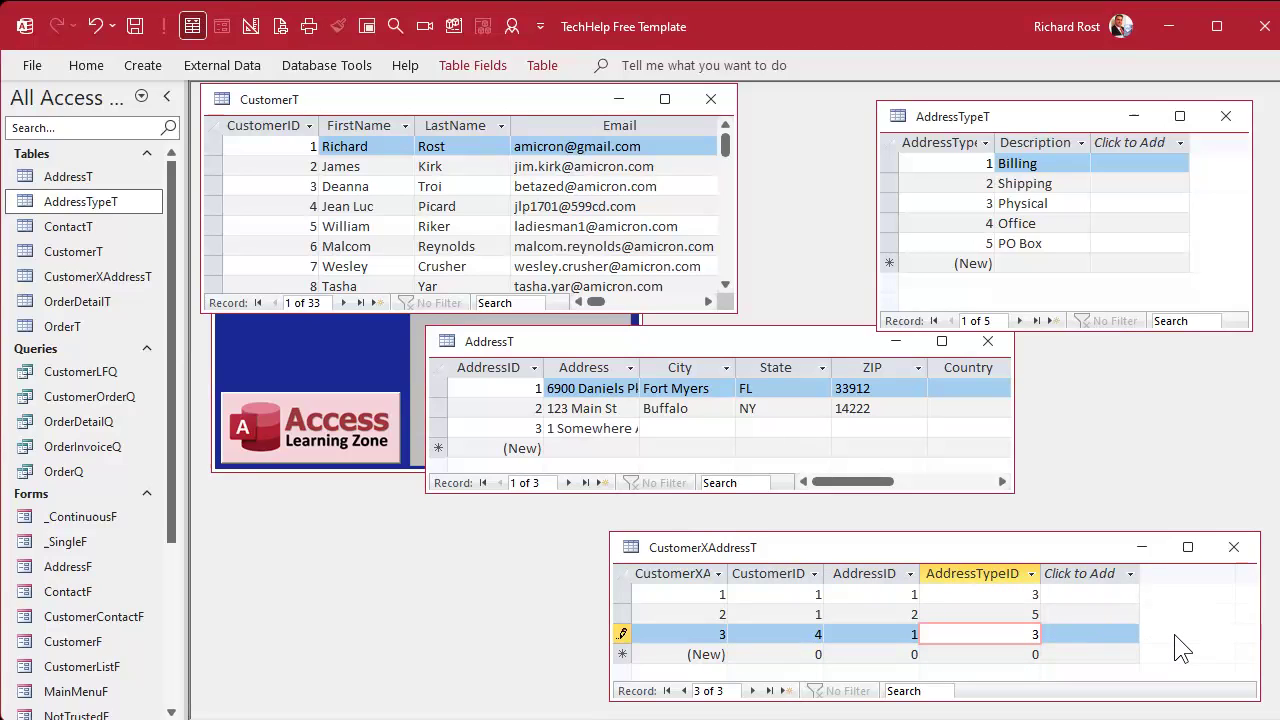
{"action": "key", "text": "Tab"}
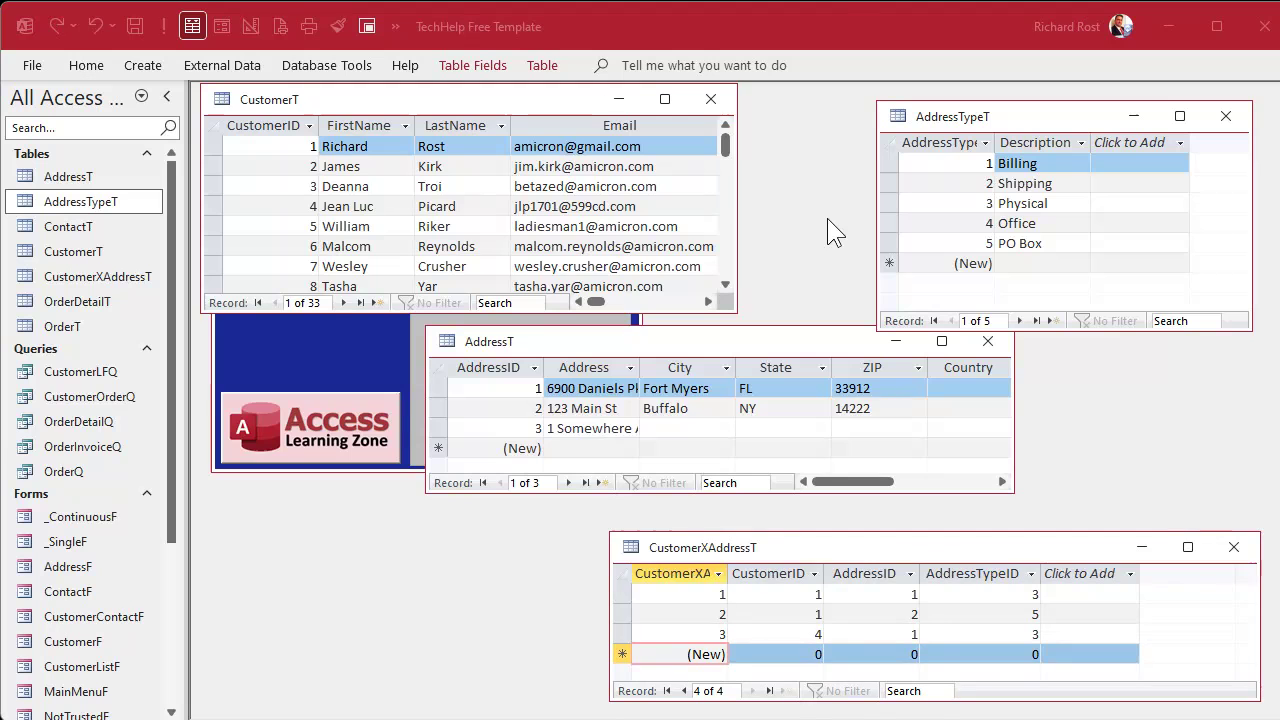
- Close the CustomerT, AddressTypeT, AddressT and CustomerXAddressT tables
{"action": "left_click", "coordinate": [708, 98]}
{"action": "left_click", "coordinate": [1225, 116]}
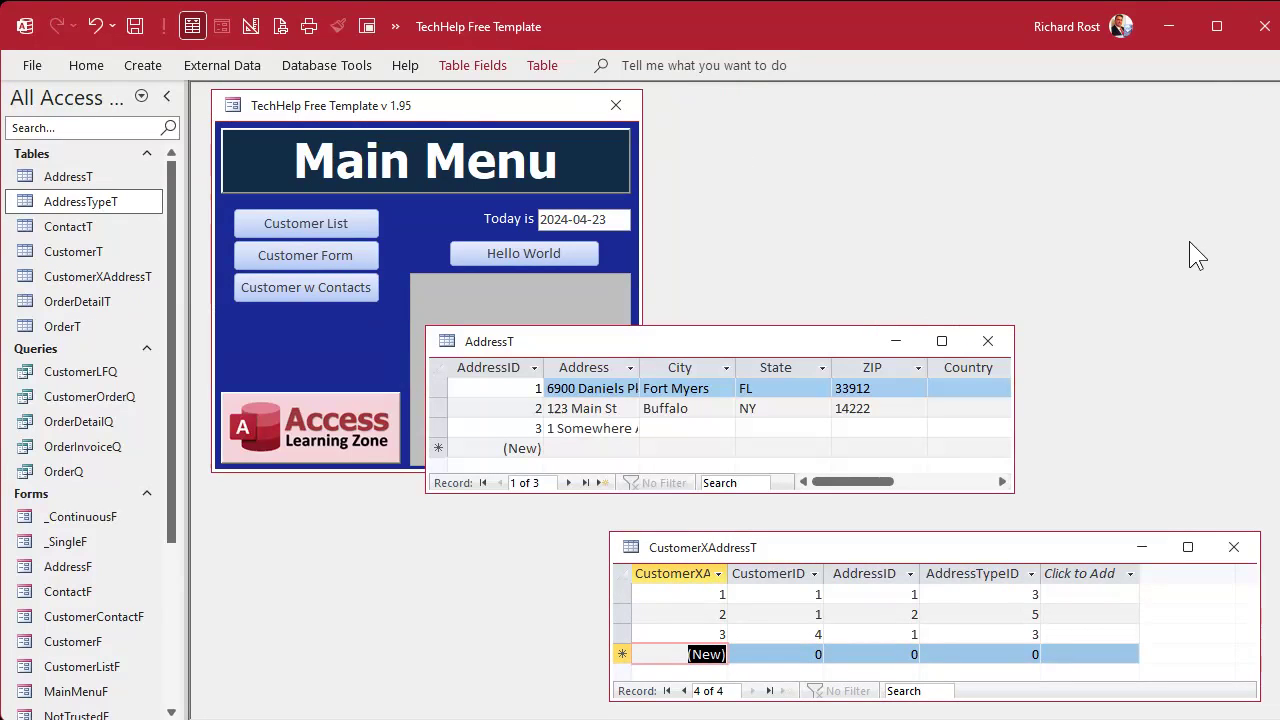
{"action": "left_click", "coordinate": [987, 341]}
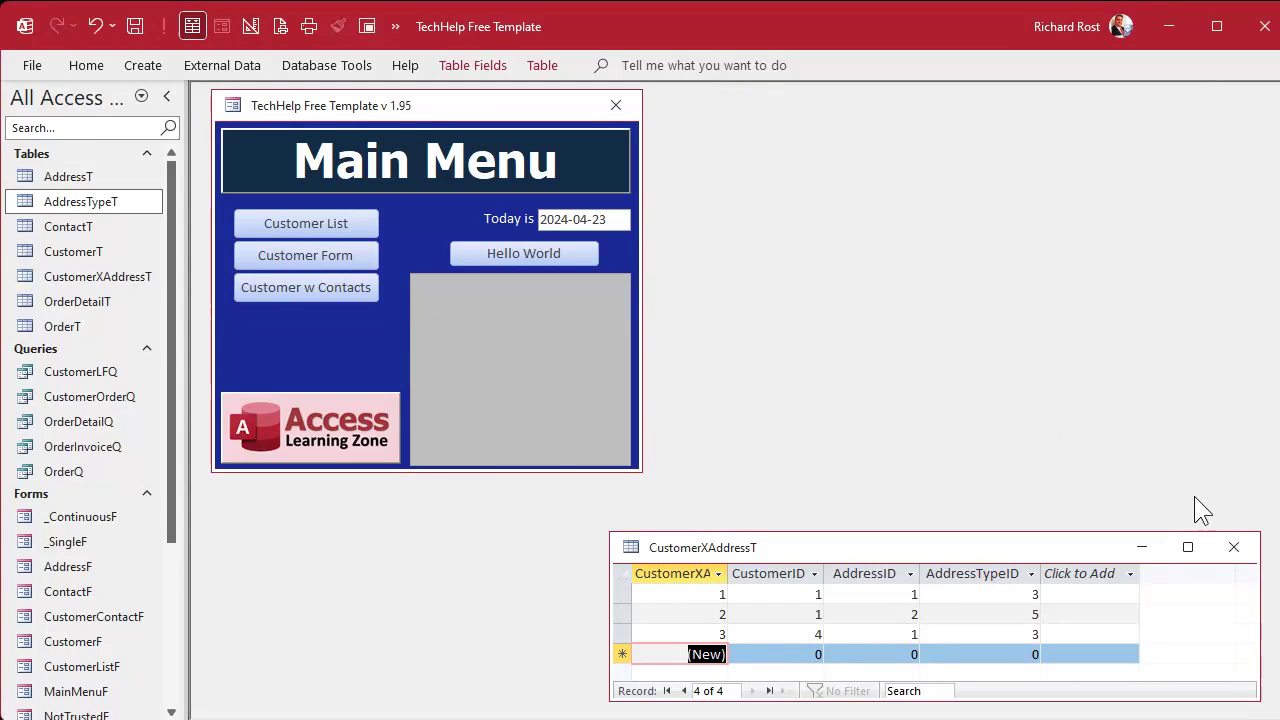
{"action": "left_click", "coordinate": [1234, 547]}
{"action": "left_click", "coordinate": [615, 482]}
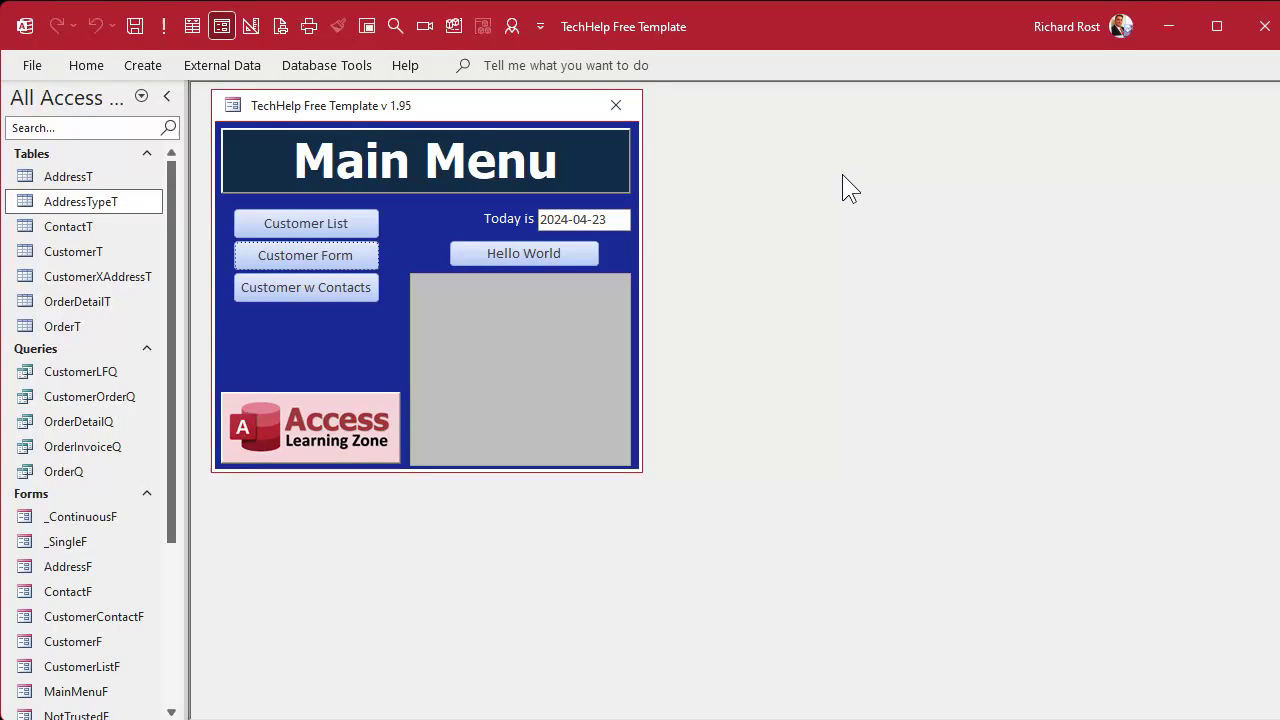
- Design a new query on AddressT, add its AddressID field, and enlarge the AddressT box to show all its fields
{"action": "left_click", "coordinate": [145, 66]}
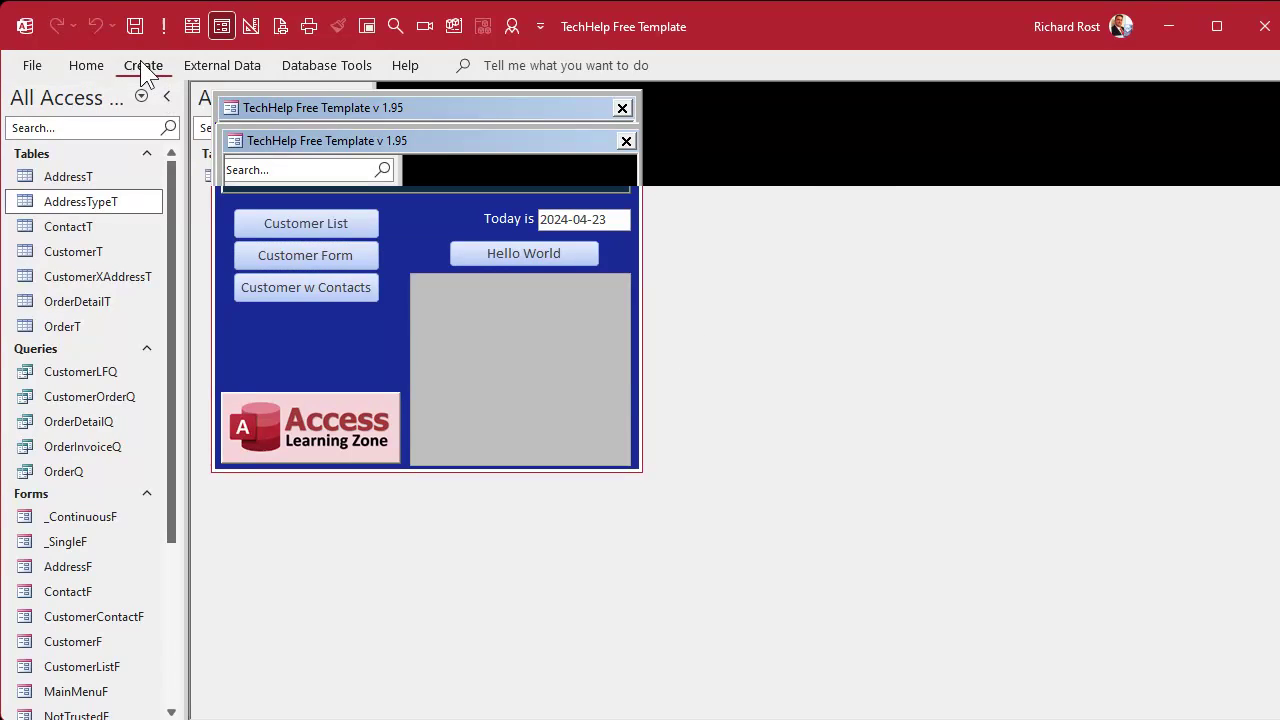
{"action": "left_click", "coordinate": [334, 120]}
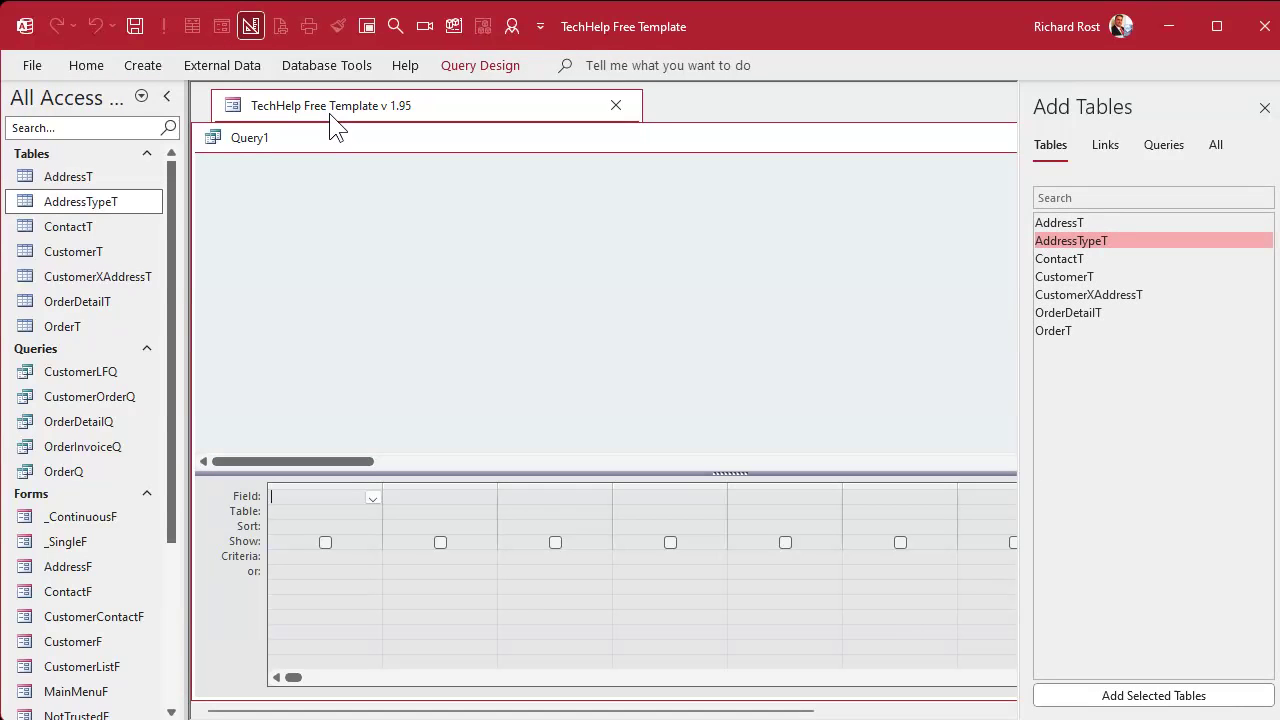
{"action": "left_click_drag", "start_coordinate": [348, 135], "coordinate": [355, 110]}
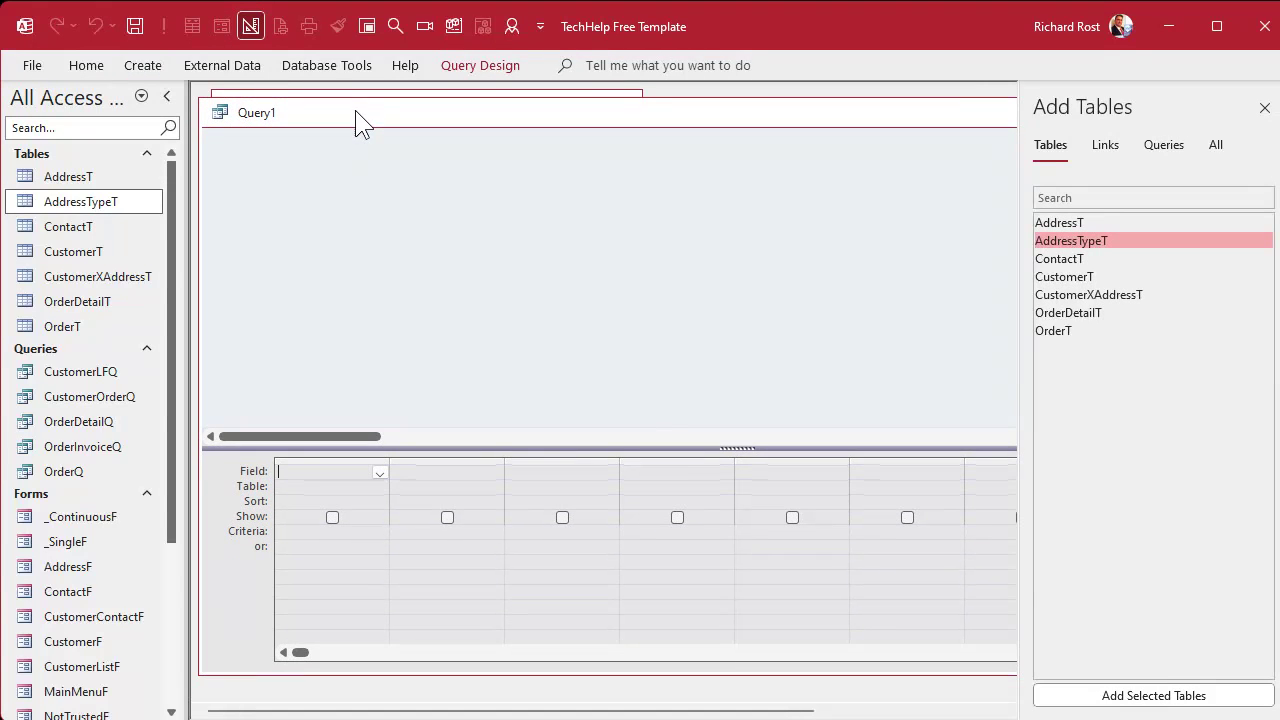
{"action": "double_click", "coordinate": [1090, 223]}
{"action": "left_click", "coordinate": [1264, 107]}
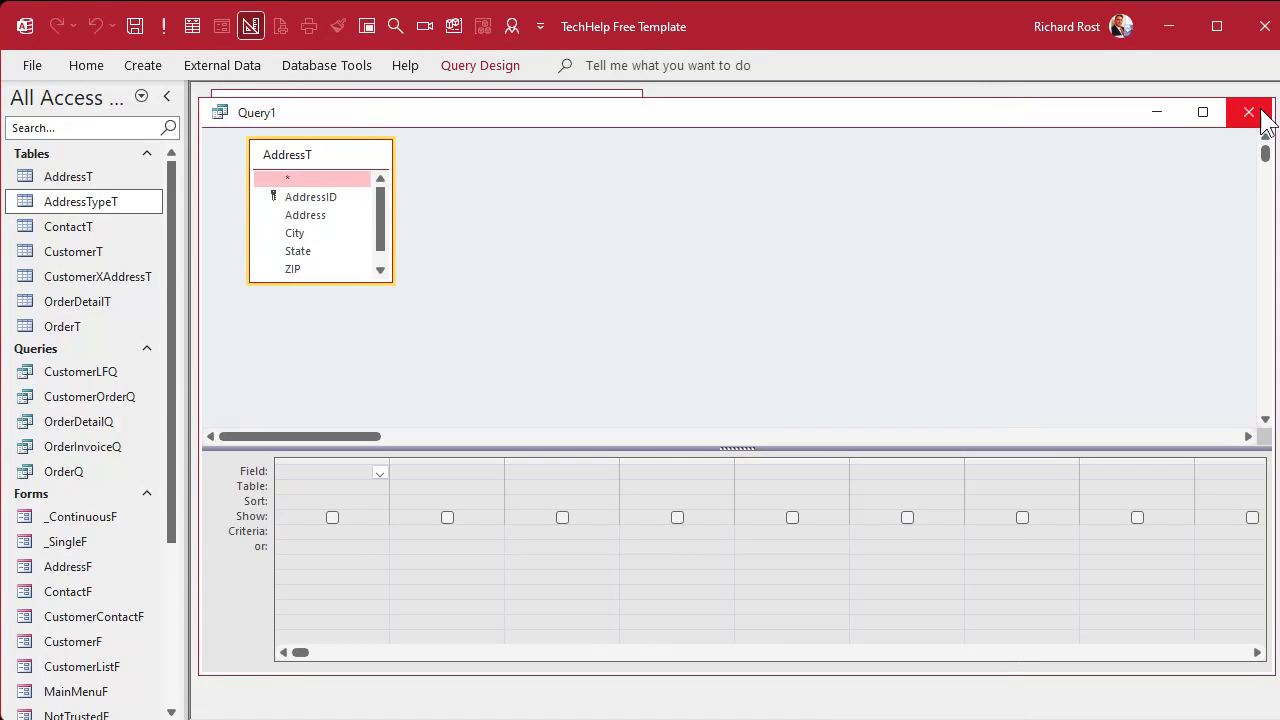
{"action": "double_click", "coordinate": [305, 198]}
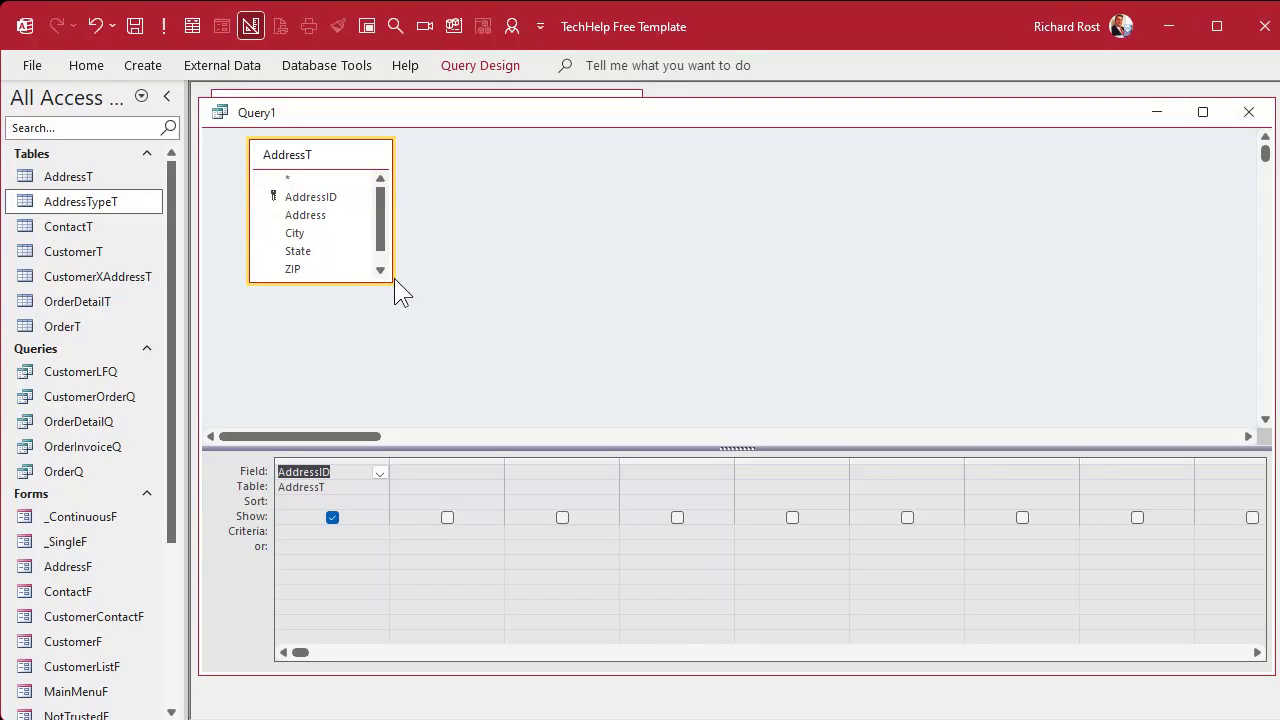
{"action": "left_click_drag", "start_coordinate": [392, 281], "coordinate": [450, 350]}
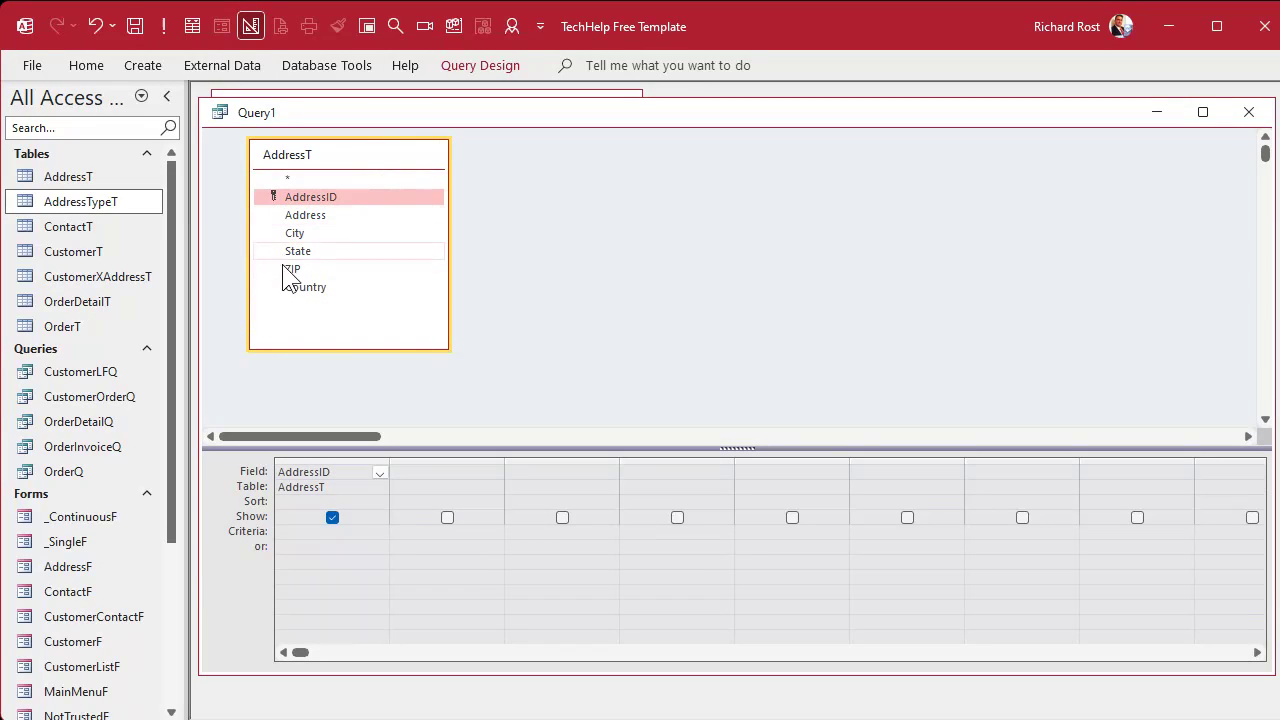
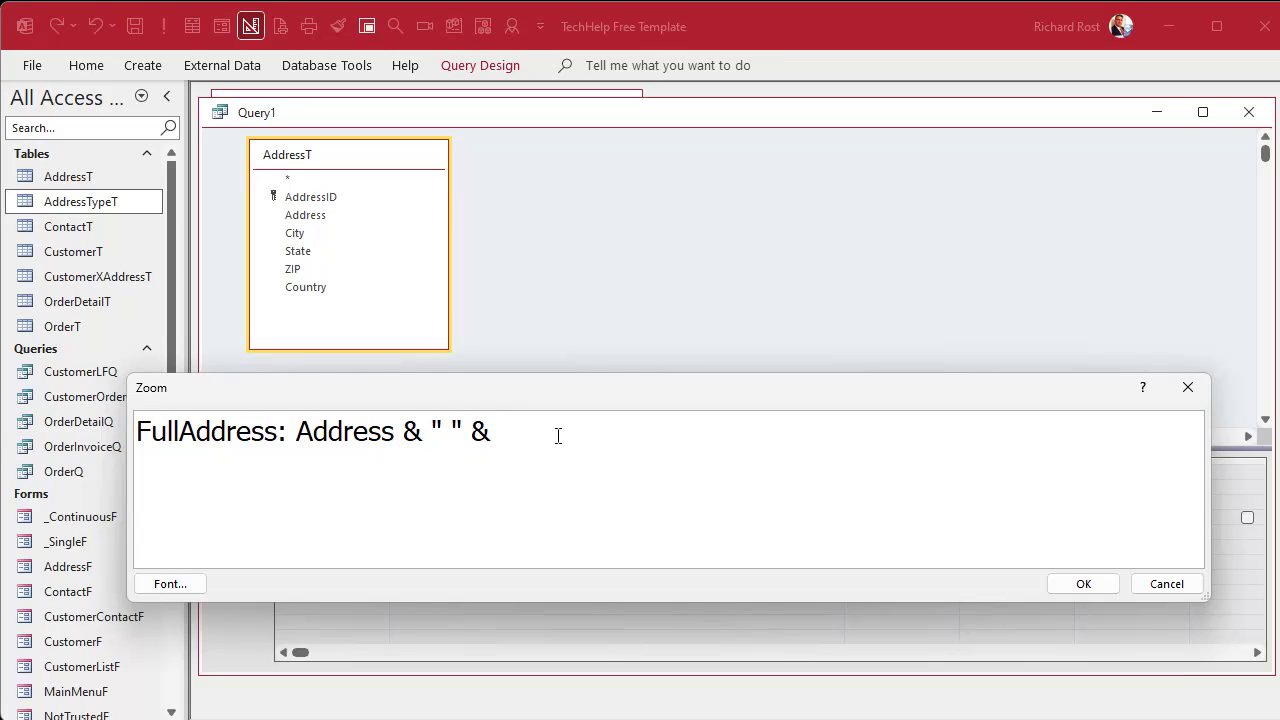
- Complete the FullAddress calculated field as Address & " " & City & " " & State & " " & ZIP & " " & Country
{"action": "type", "text": "City & \" \" "}
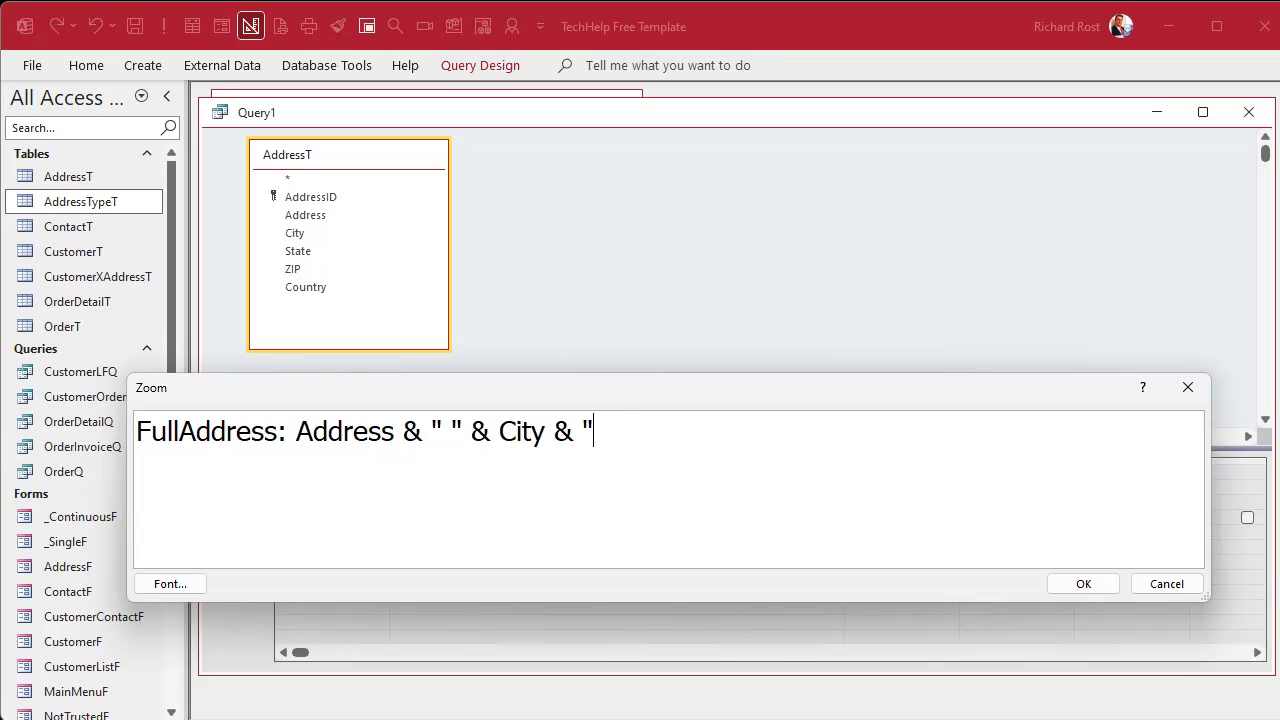
{"action": "type", "text": "& State & \" \" & ZIP "}
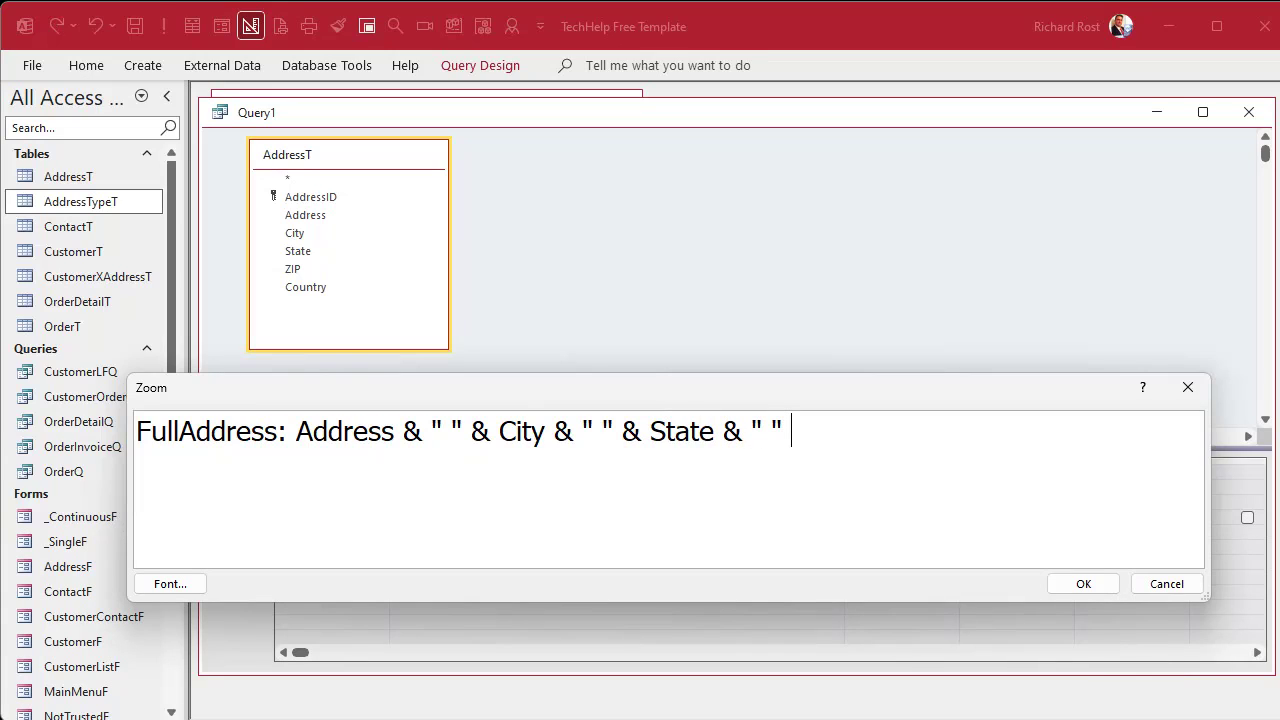
{"action": "type", "text": "& \" "}
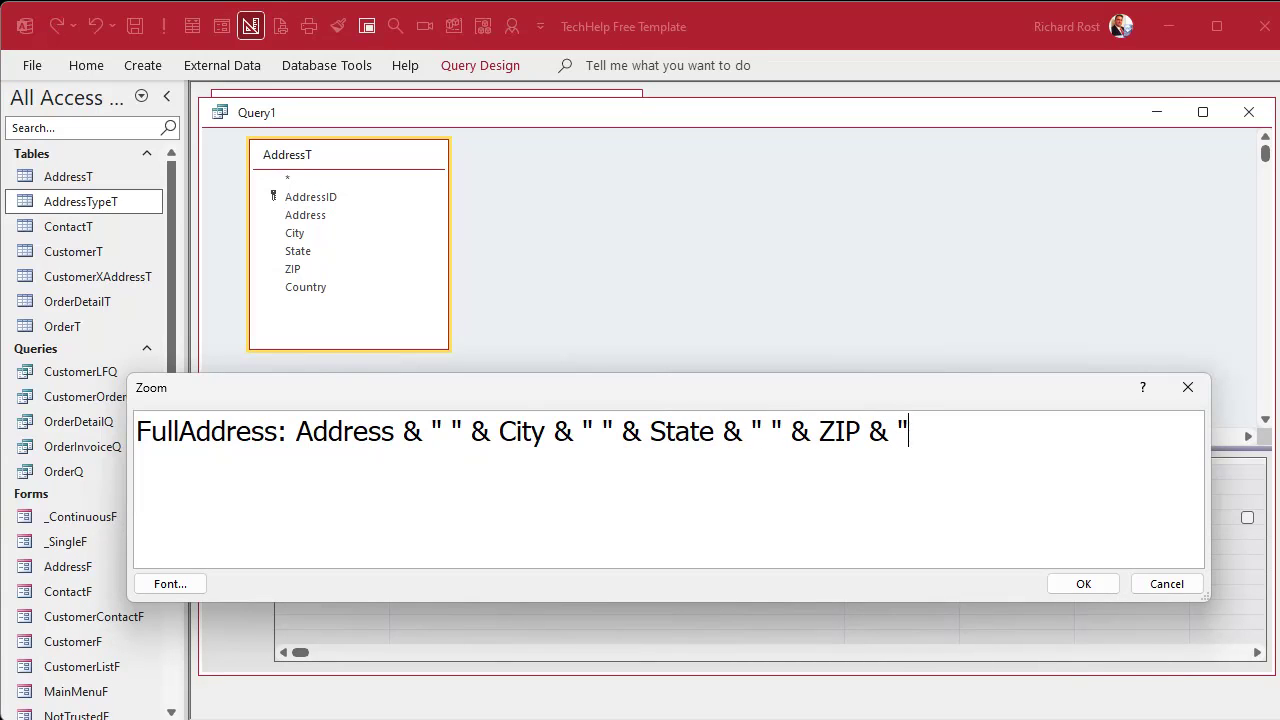
{"action": "type", "text": "\" & Country"}
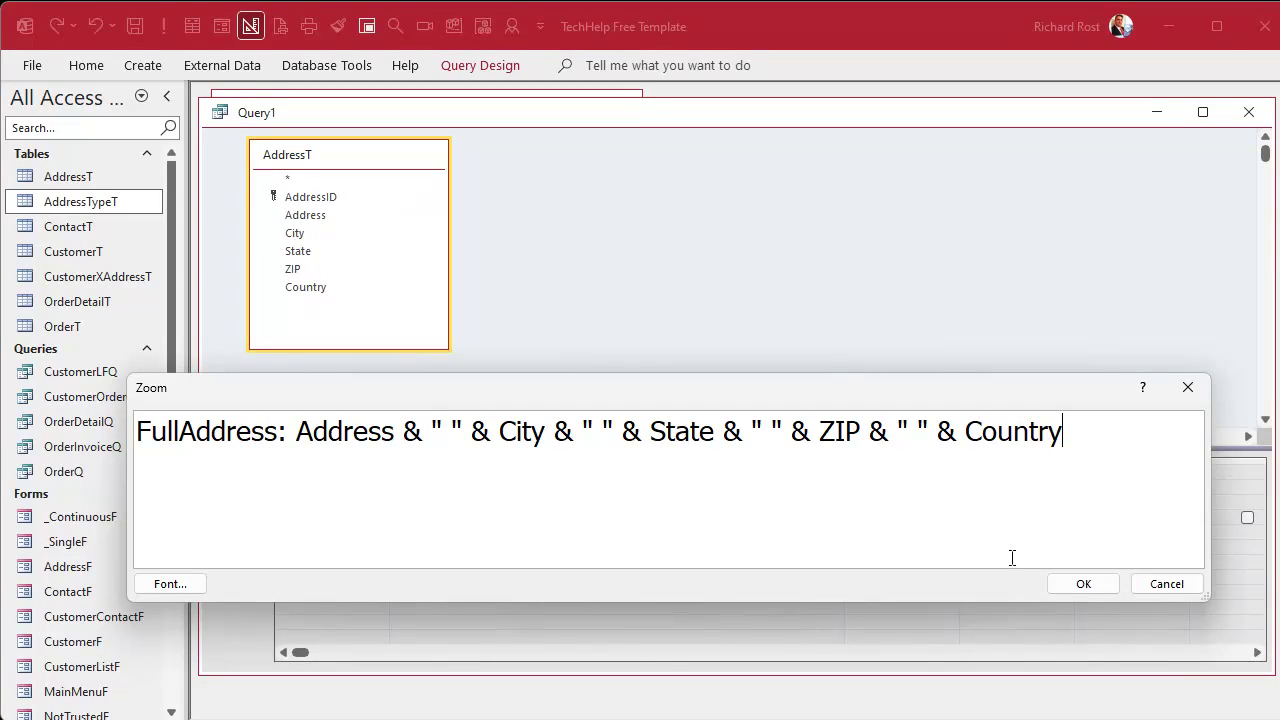
{"action": "left_click", "coordinate": [1072, 585]}
{"action": "left_click", "coordinate": [484, 578]}
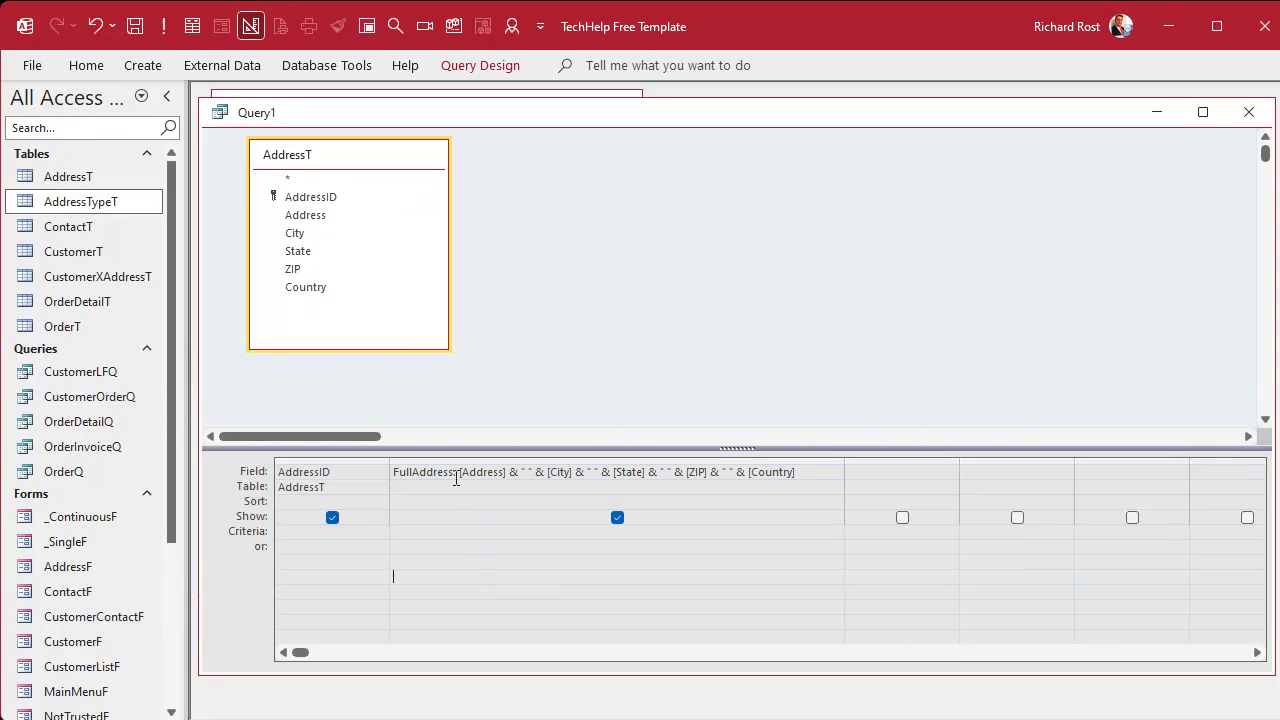
- Run the query, widen the FullAddress column to fit the combined addresses, and return to the query design
{"action": "left_click", "coordinate": [163, 26]}
{"action": "left_click_drag", "start_coordinate": [414, 135], "coordinate": [759, 135]}
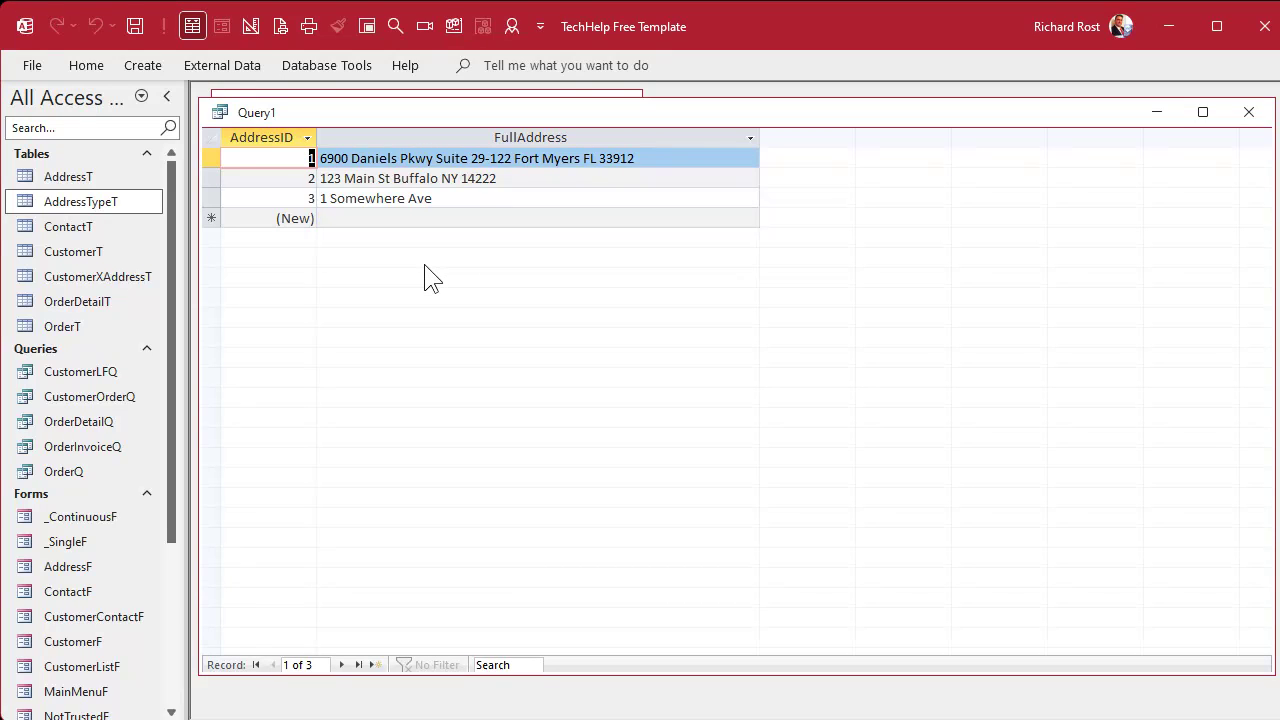
{"action": "left_click", "coordinate": [250, 27]}
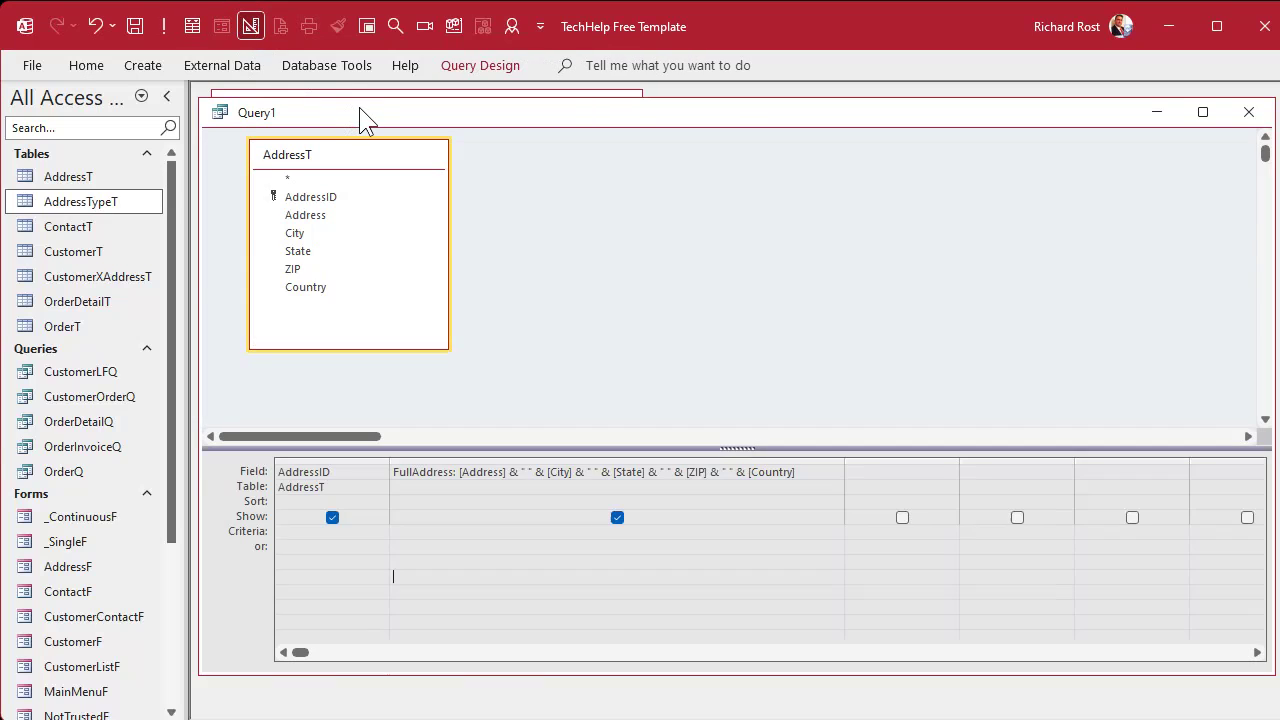
- Save the query as AddressQ and close it
{"action": "key", "text": "ctrl+s"}
{"action": "type", "text": "AddressQ"}
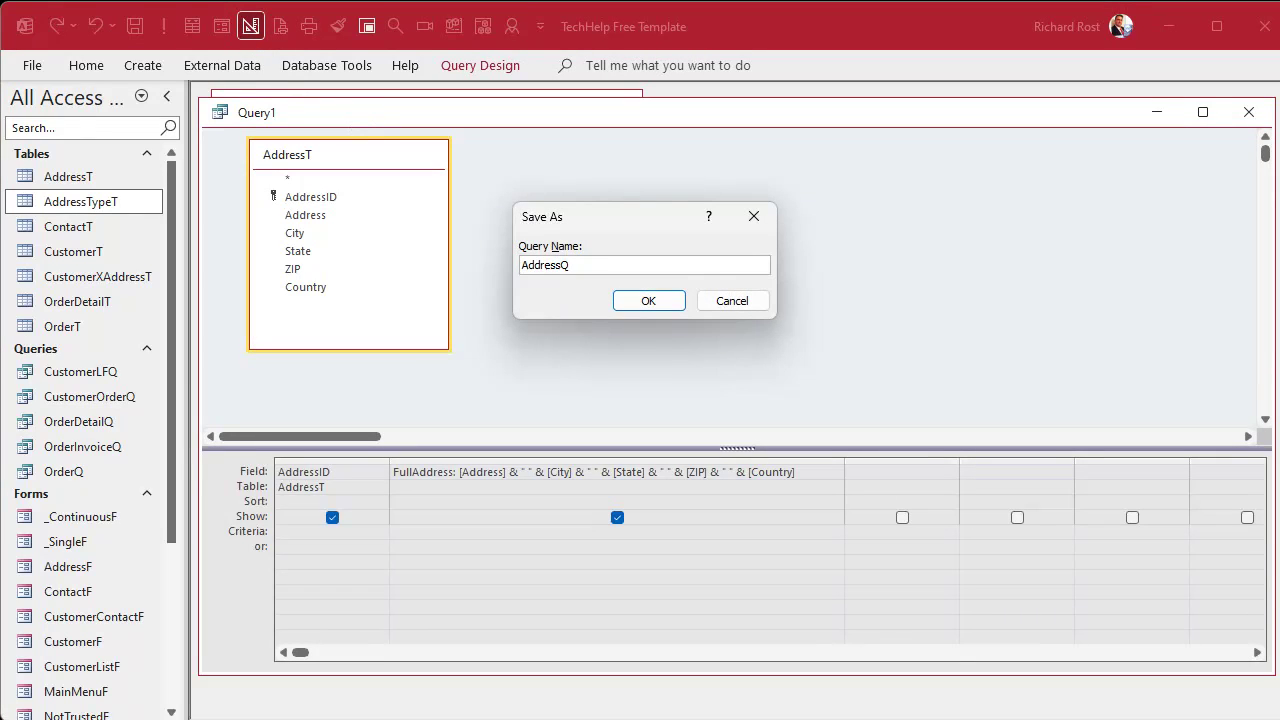
{"action": "key", "text": "Return"}
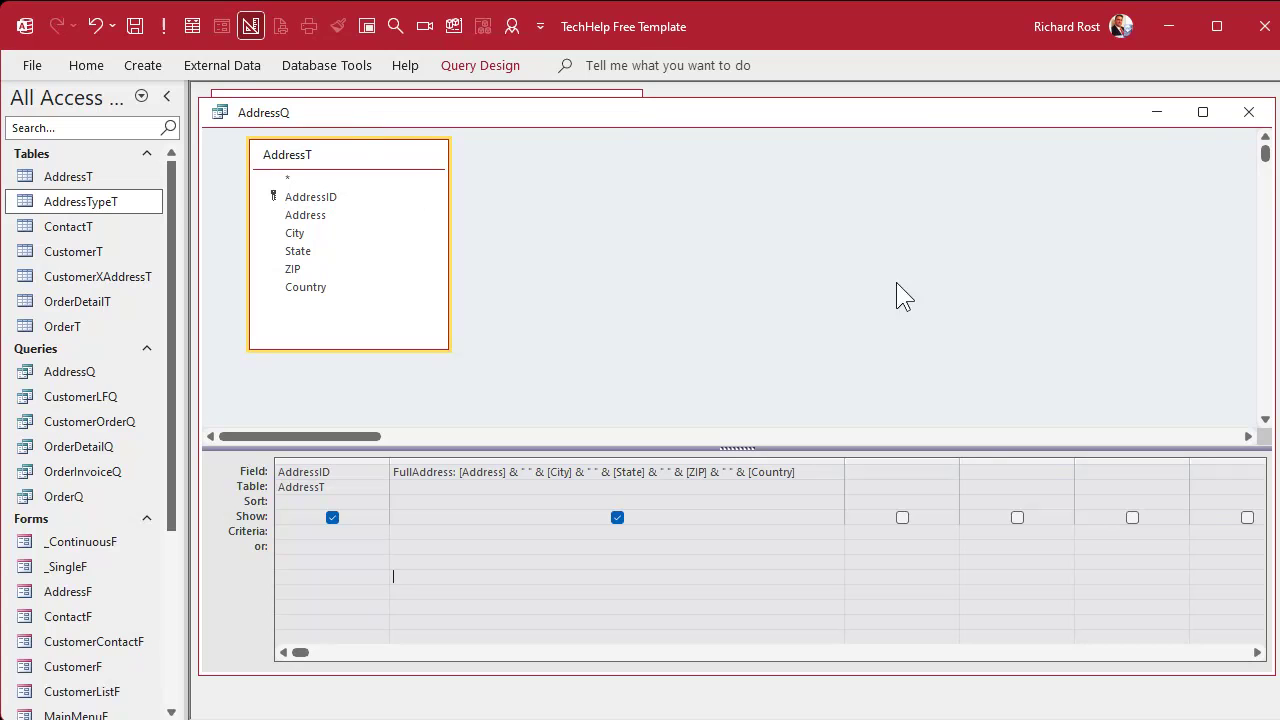
{"action": "left_click", "coordinate": [1246, 116]}
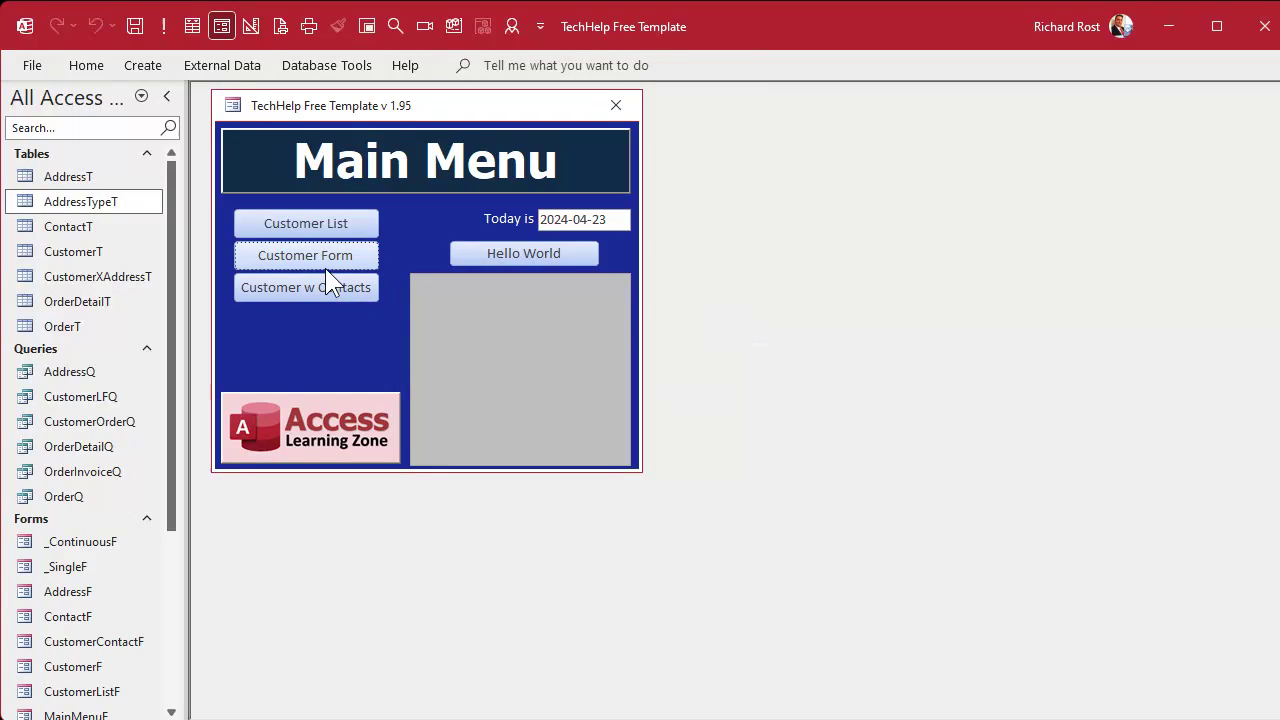
- Open the customer form from the main menu
{"action": "left_click", "coordinate": [314, 258]}
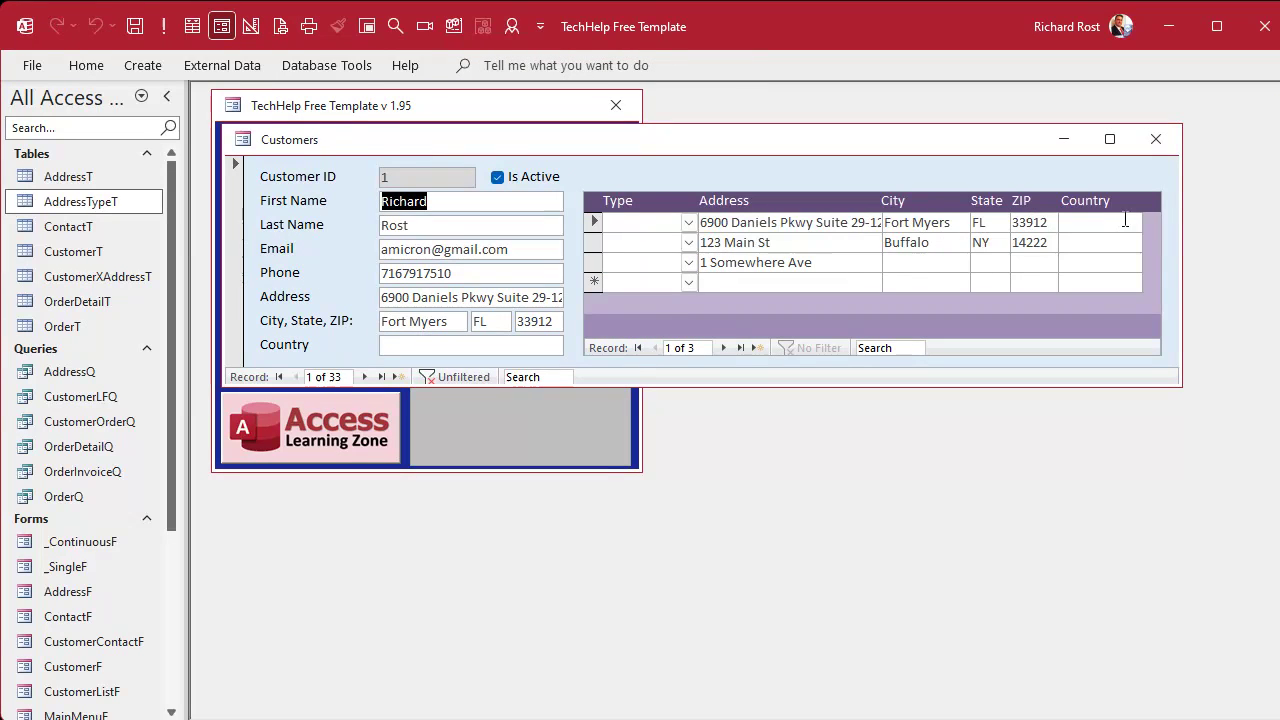